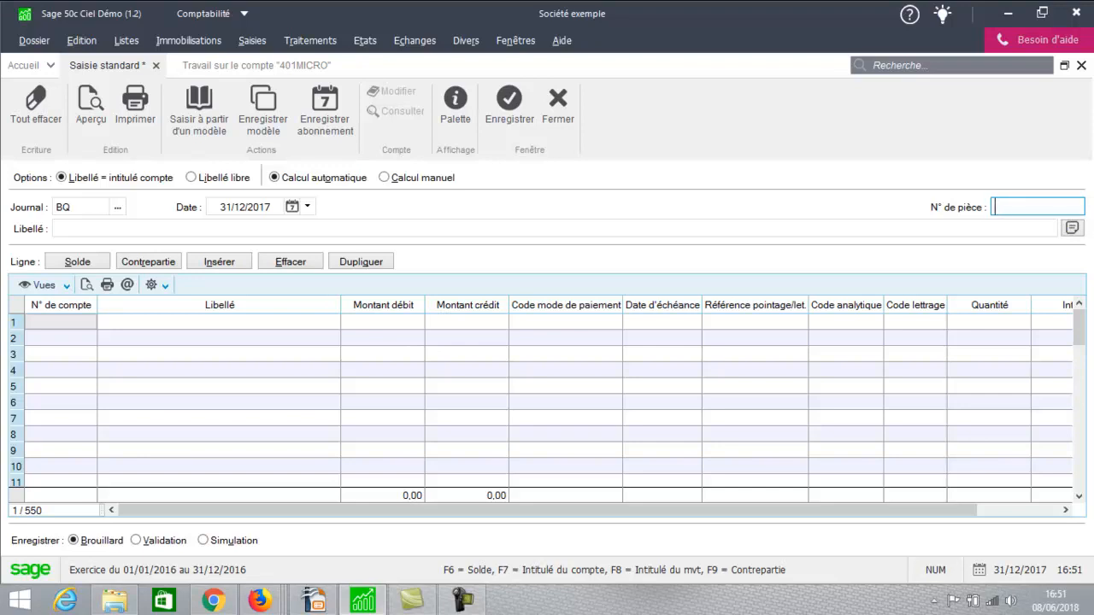
Give the BQ journal entry the document number 20 and the label REGLT CLIENT VIREMENT
key("Caps_Lock")
type("20")
key("Tab")
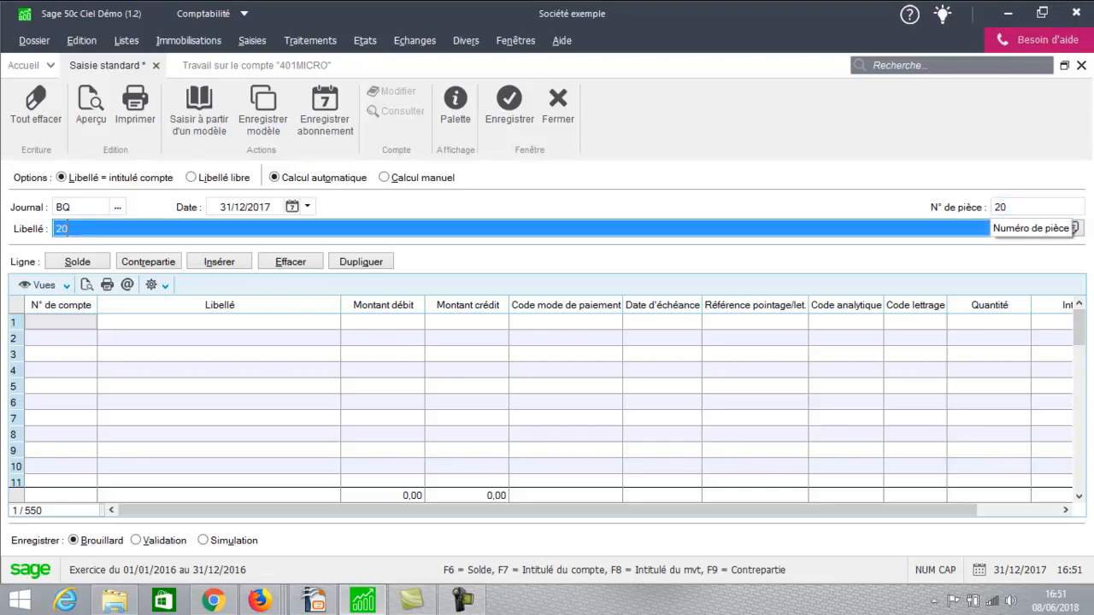
type("REGLT ")
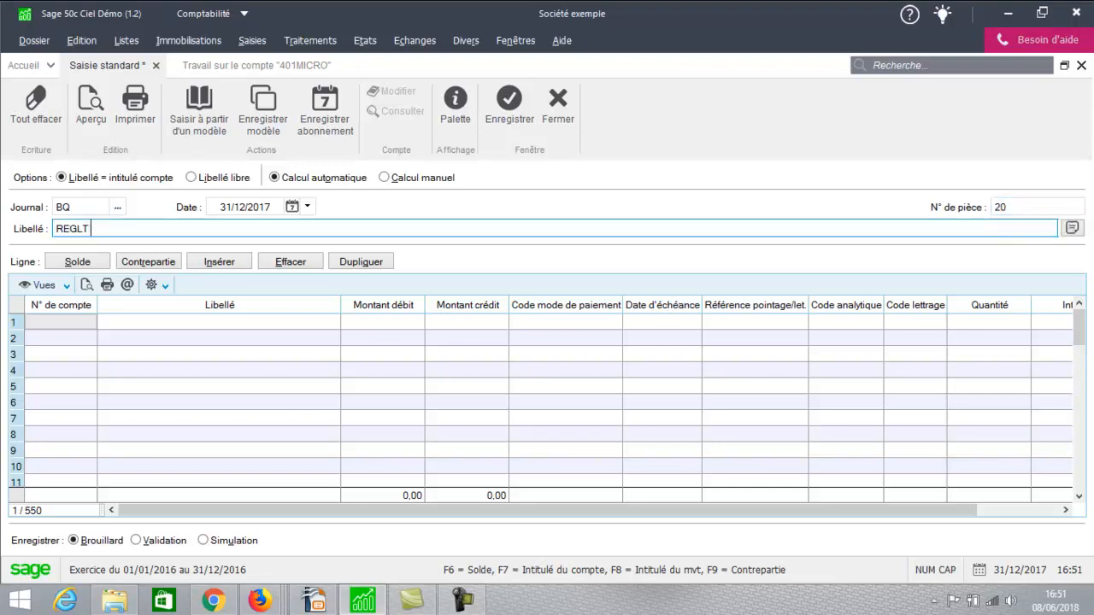
type("CLIENT")
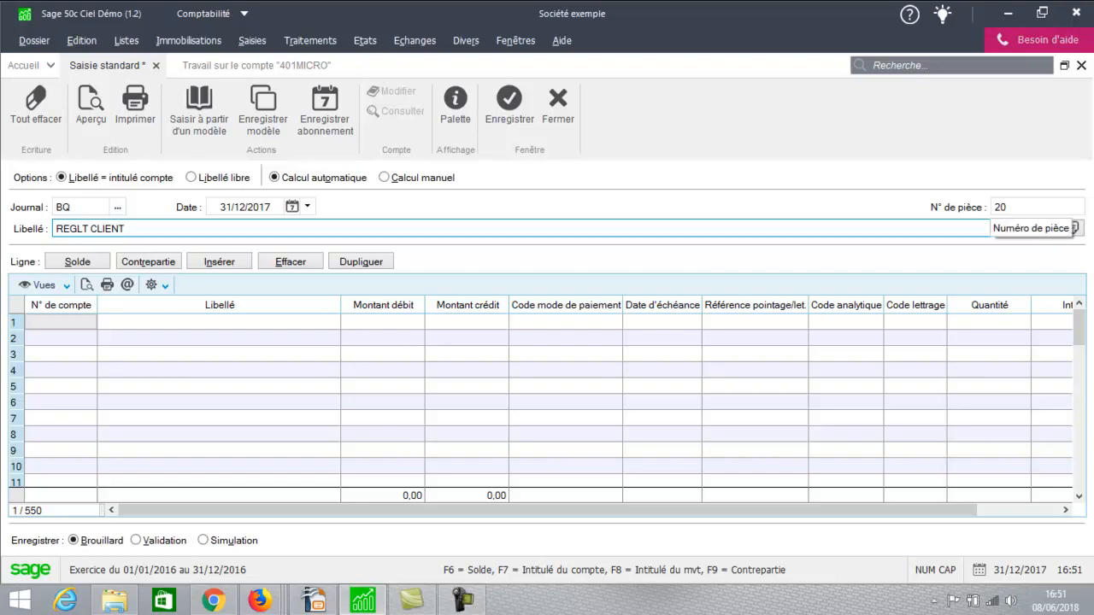
type(" VIREE")
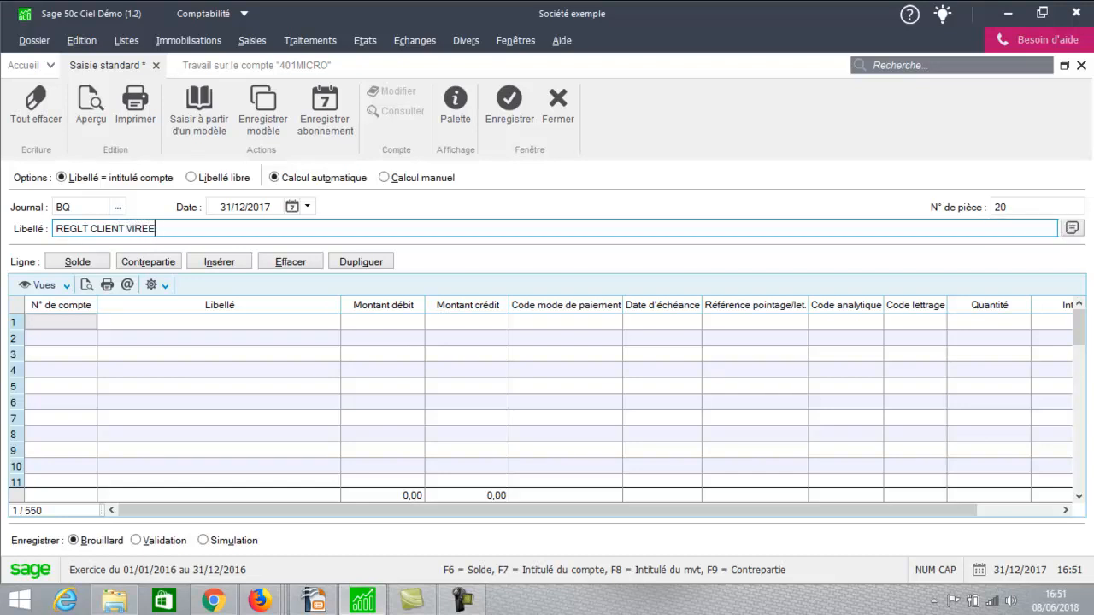
key("BackSpace")
type("MENT")
key("Tab")
Fill the first entry line with account 512000 Banque and a debit of 120,00
type("51")
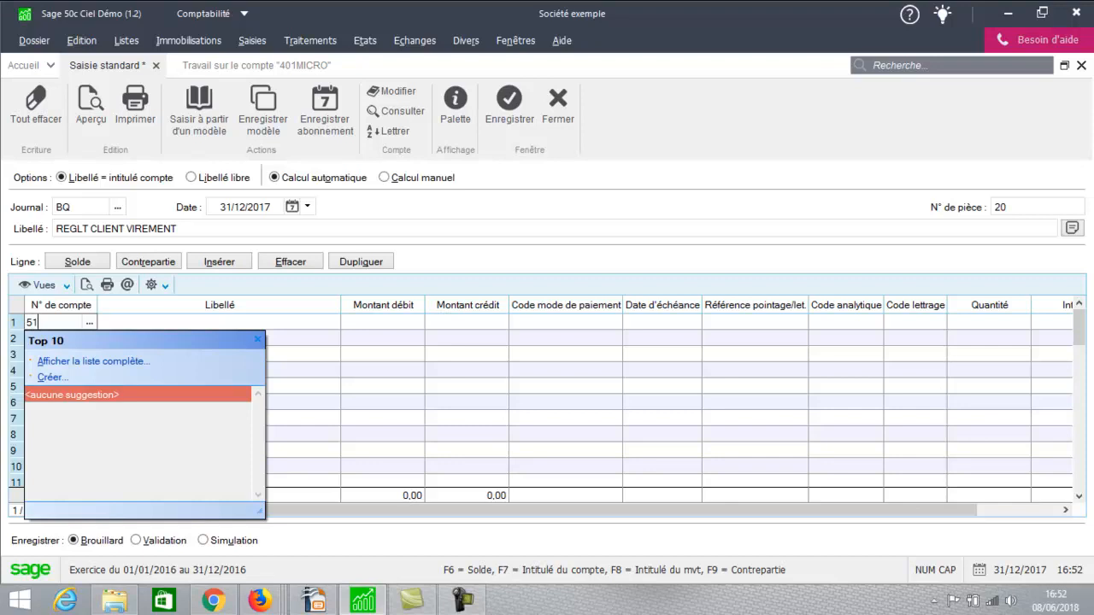
type("2000")
key("Tab")
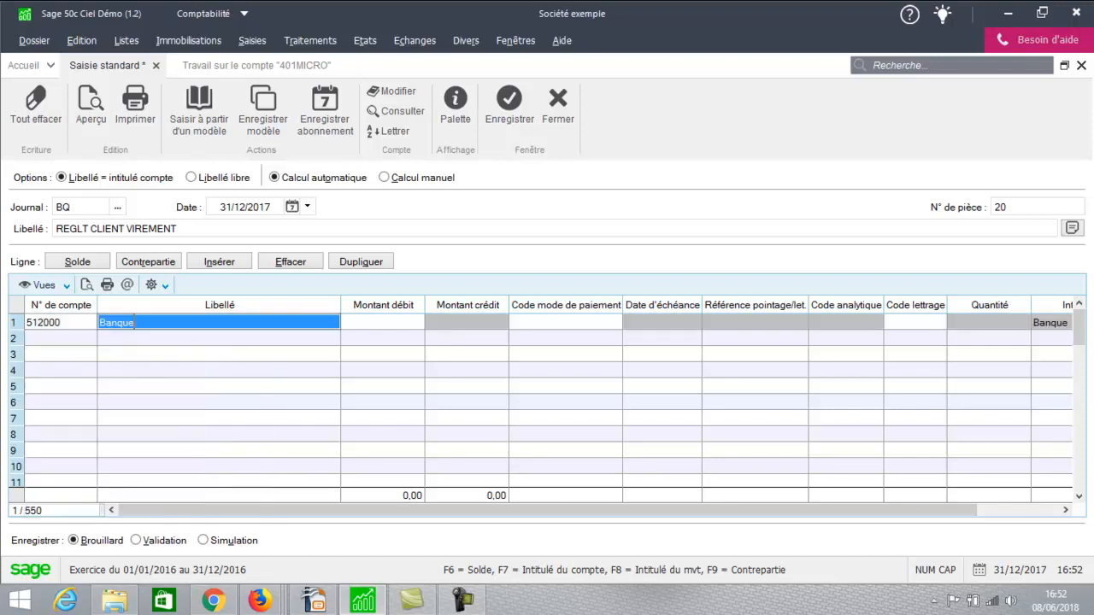
key("Tab")
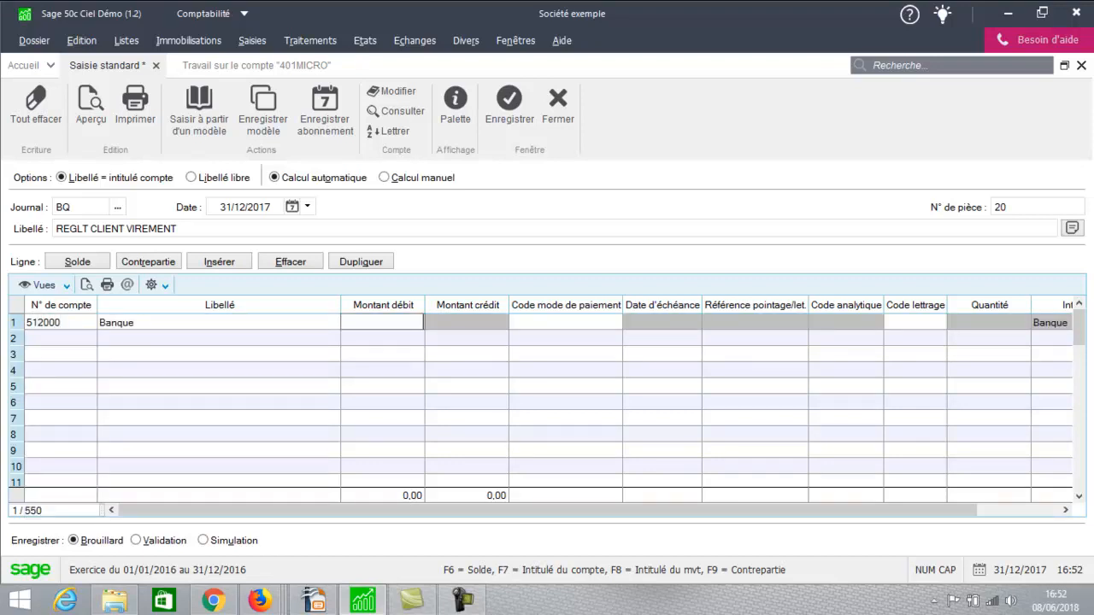
type("120")
key("Tab")
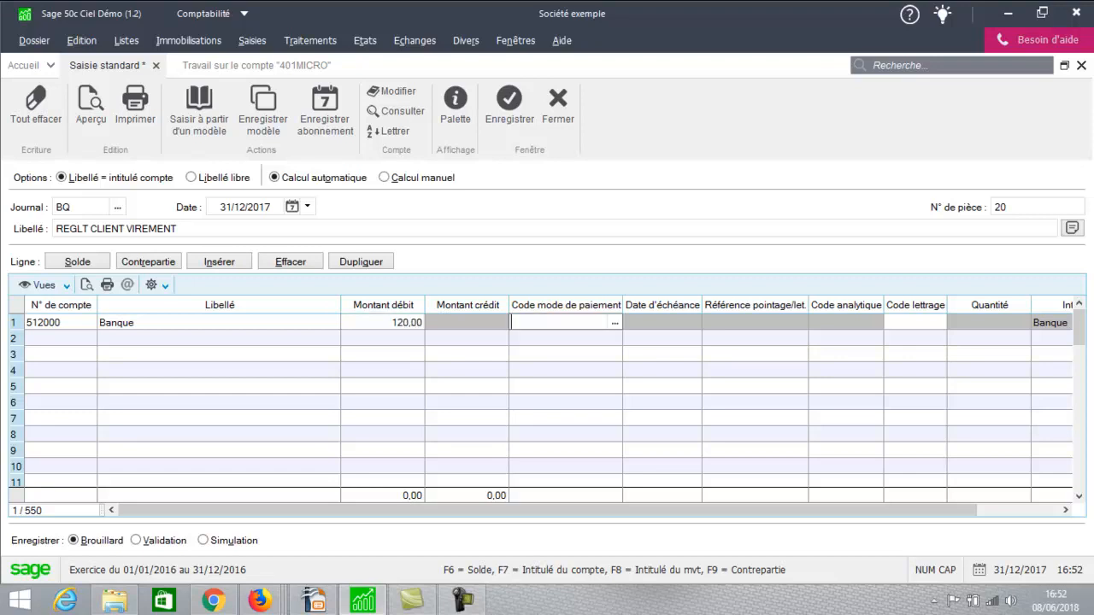
key("Return")
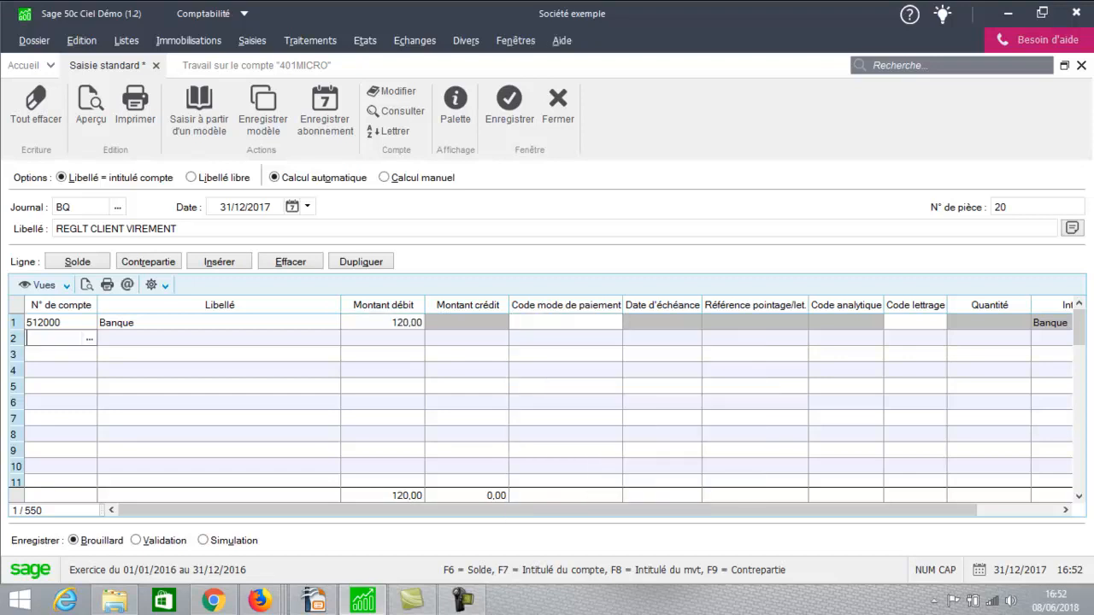
Add a second line for account 411000 Clients divers and balance the entry with the Solde function
type("411")
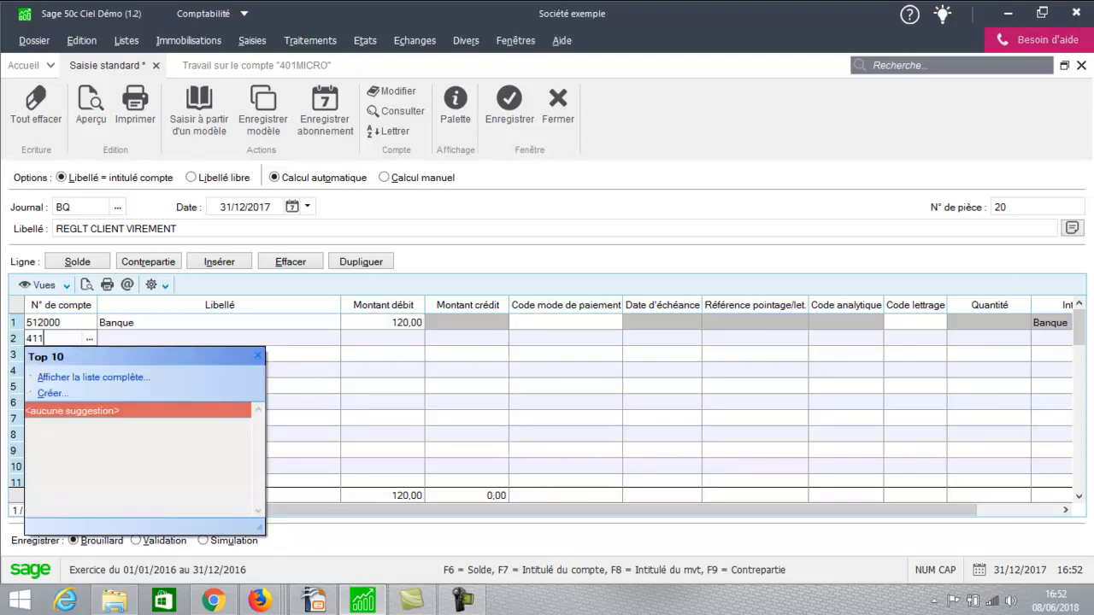
type("000")
key("Return")
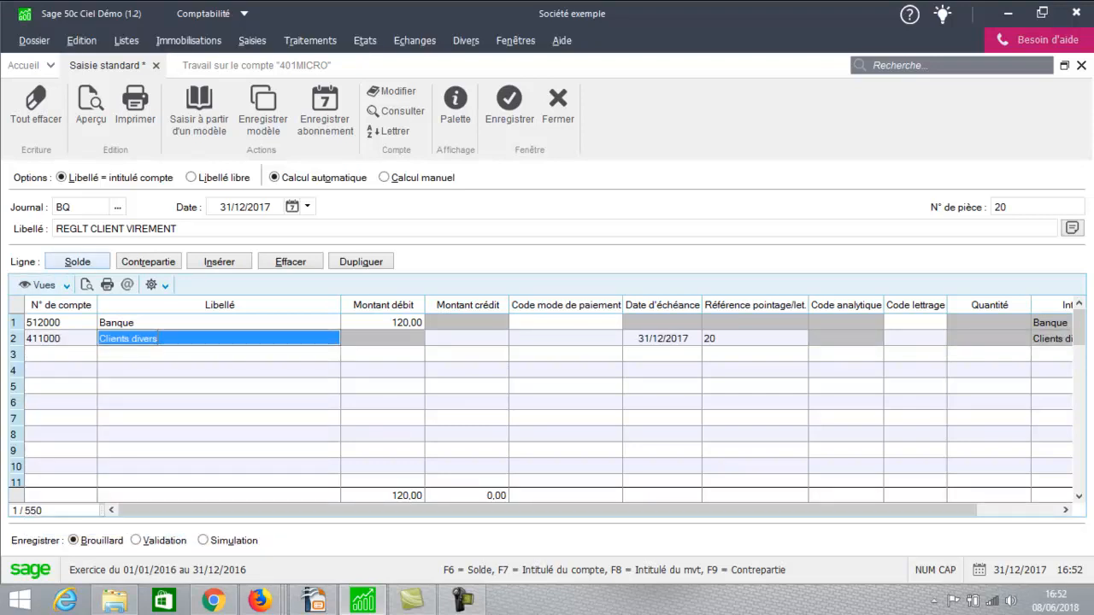
key("F6")
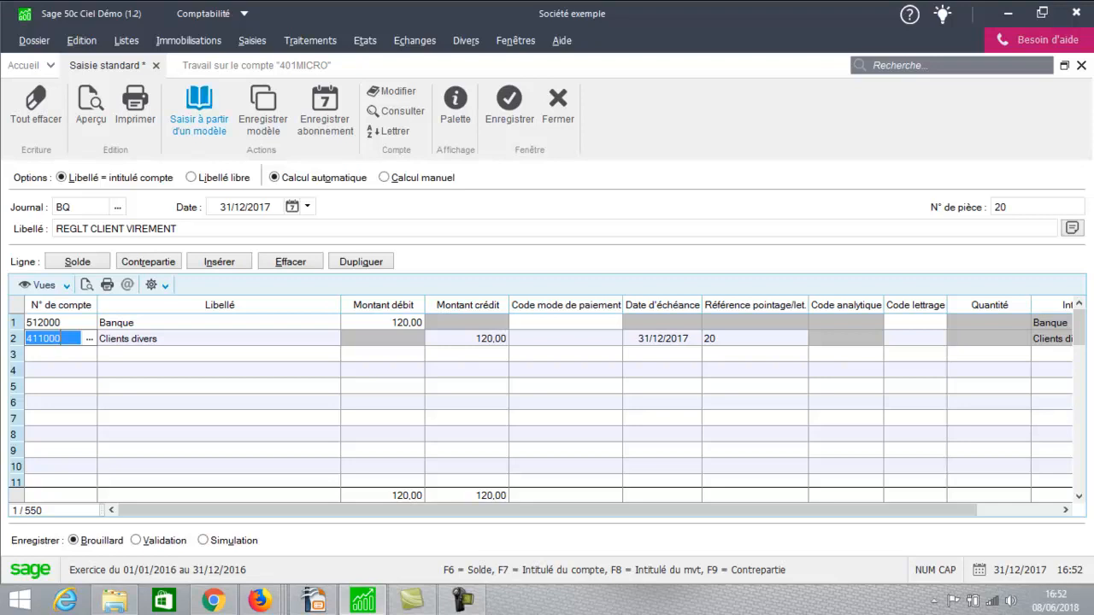
Clear the whole bank entry and choose the CA (Caisse) journal for a new one, keeping the date 31/12/2017
left_click(35, 107)
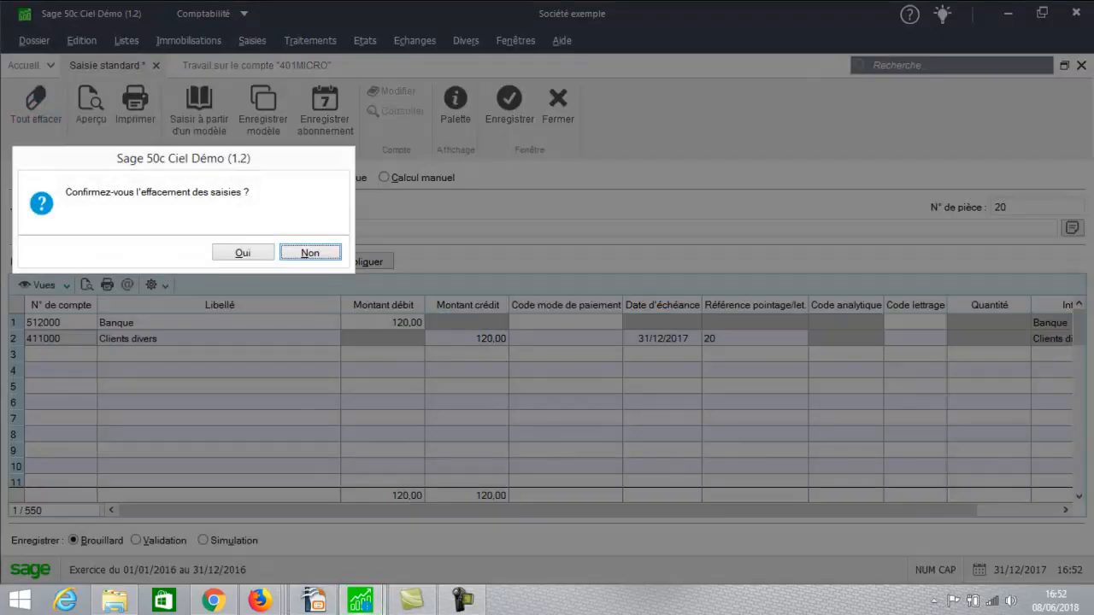
key("o")
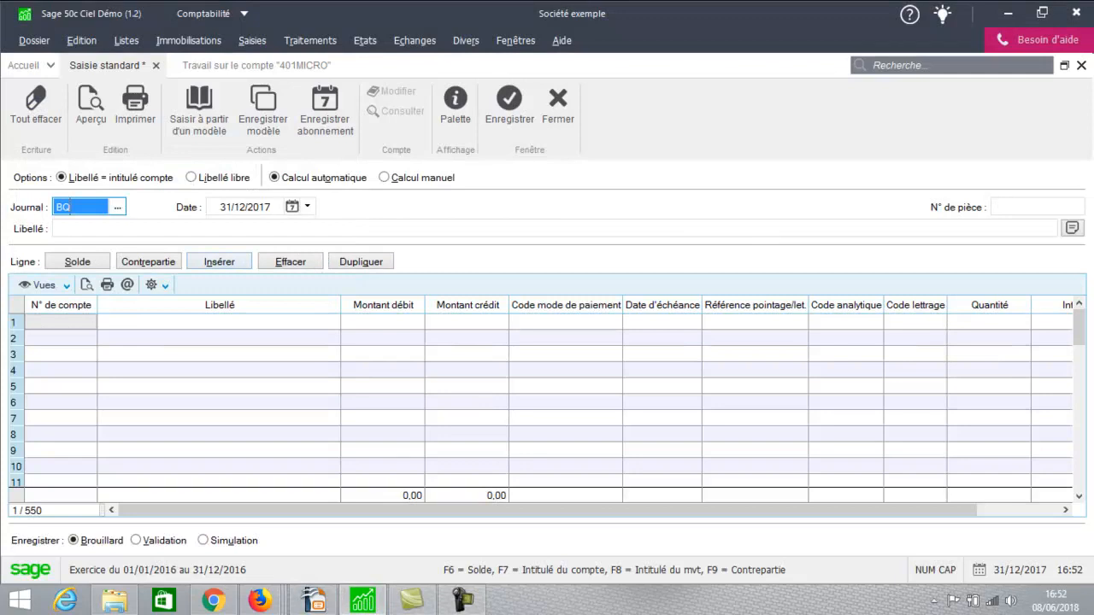
type("CA")
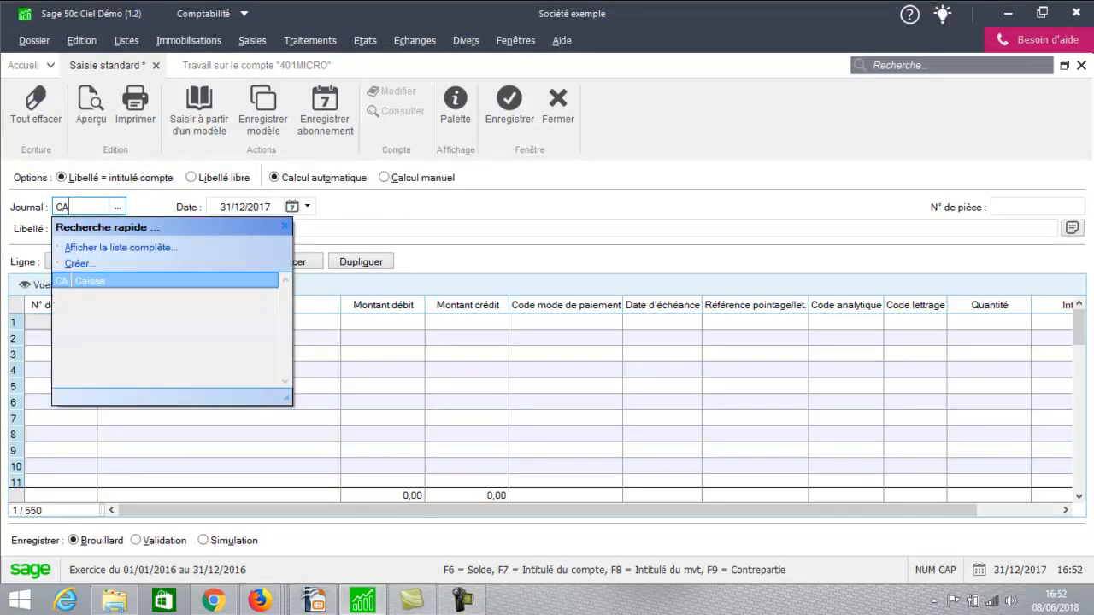
key("Tab")
key("Tab")
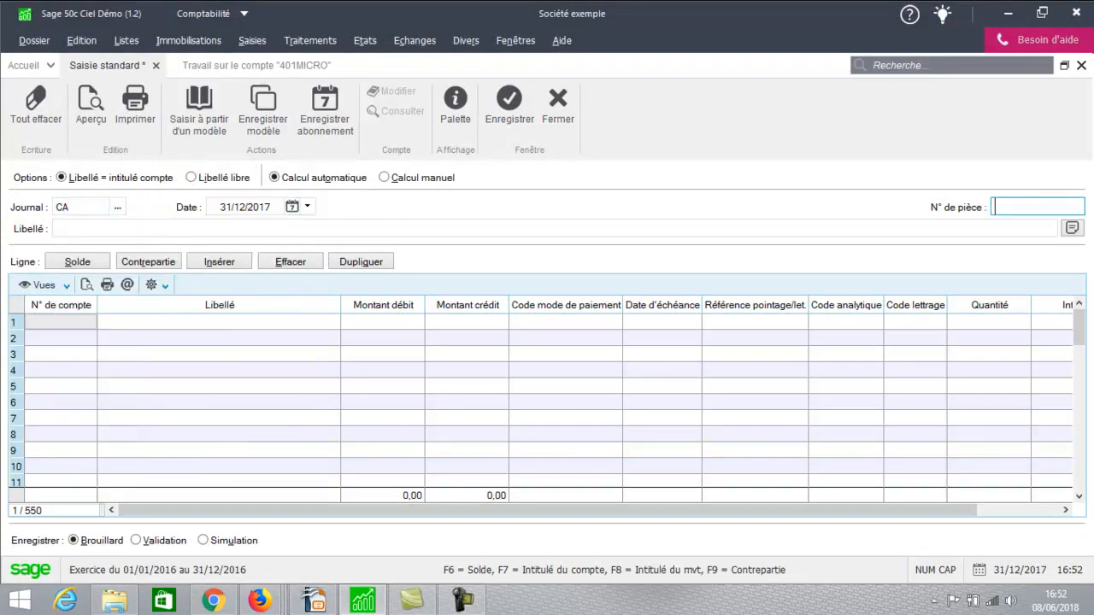
Give the cash entry the document number 4 and the label REGLT CLIENT
type("4")
key("Tab")
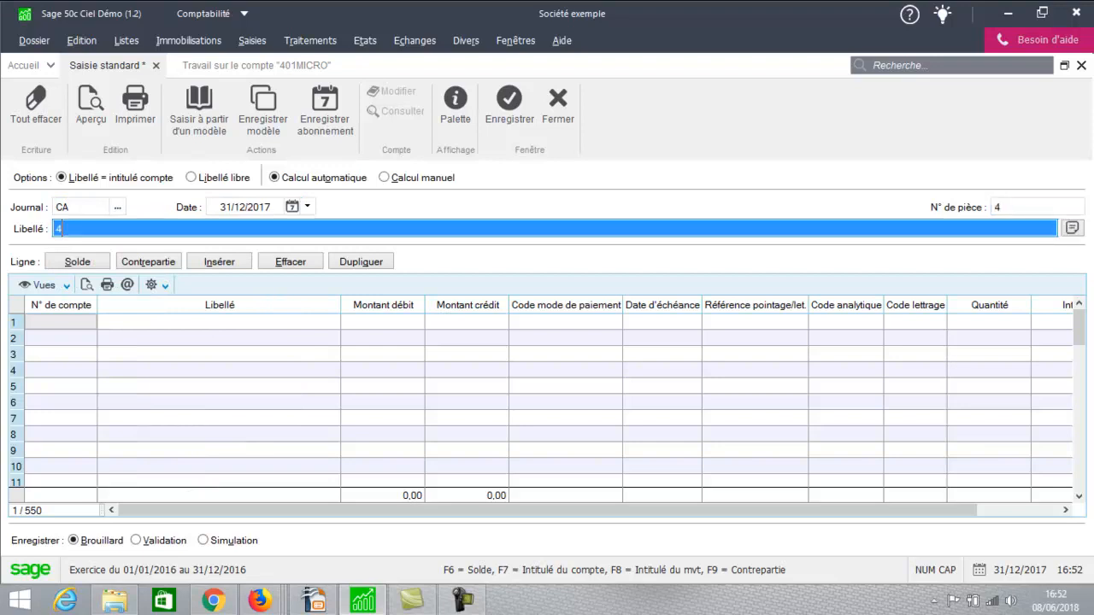
type("RE")
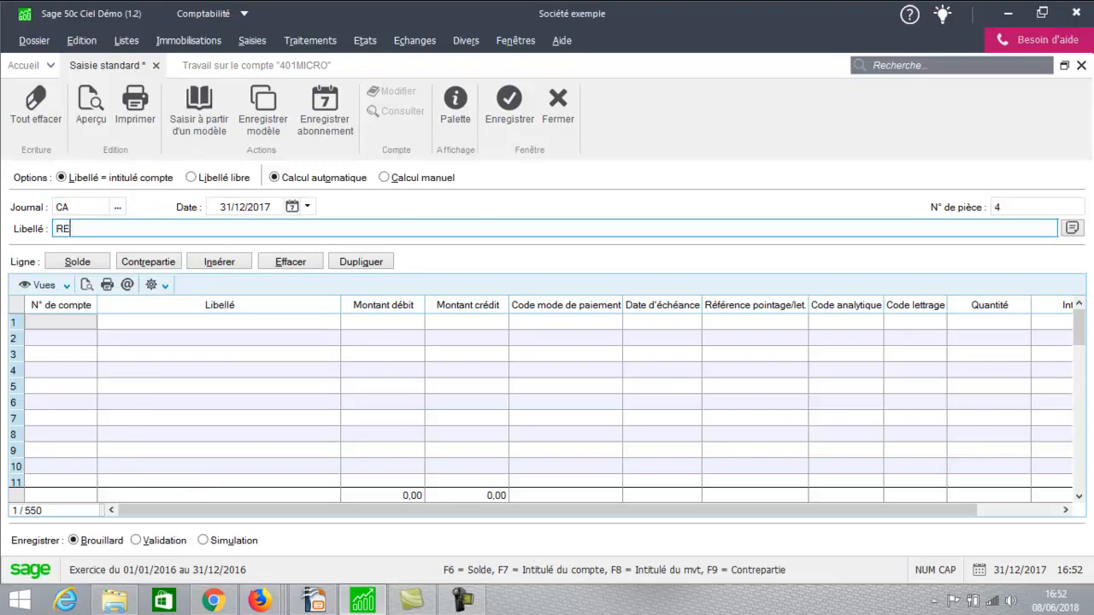
type("GLT CLIENT")
key("Tab")
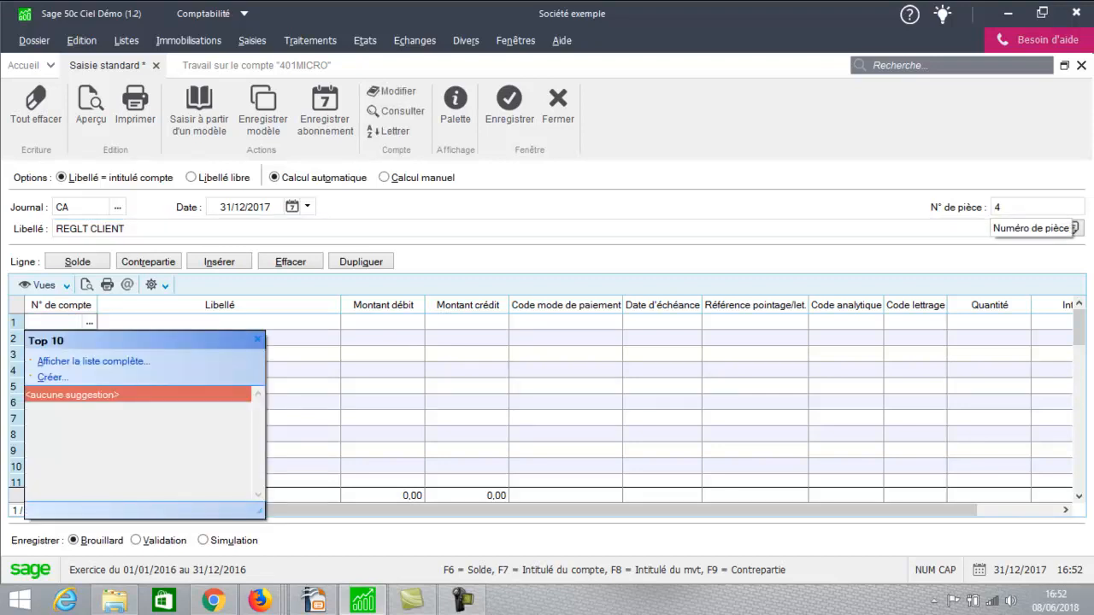
Fill the first entry line with account 530000 Caisse and a debit of 120,00
type("530000")
key("Tab")
key("Tab")
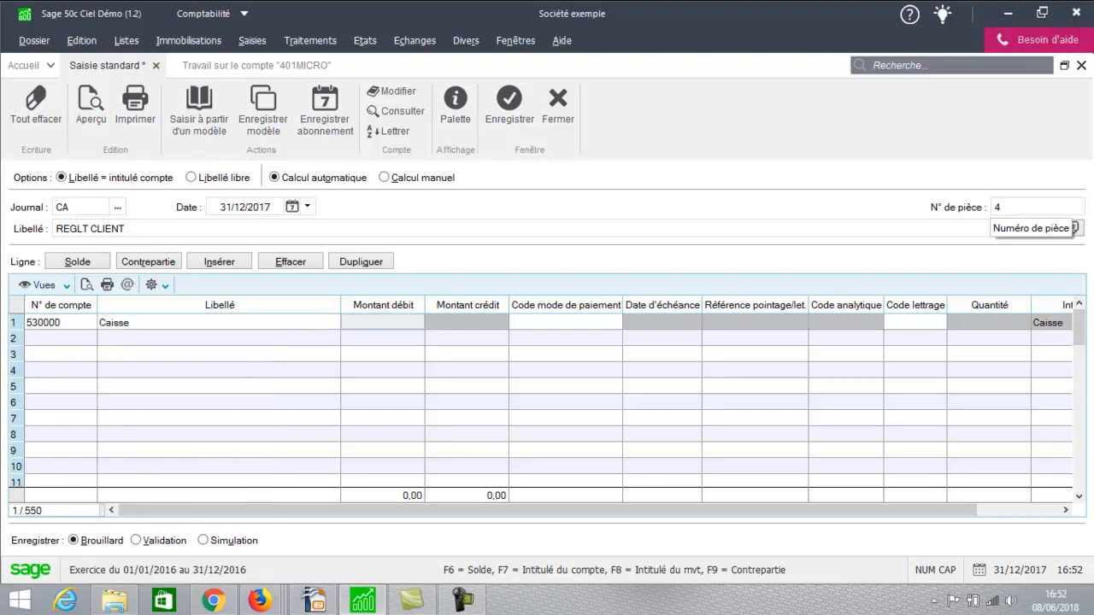
type("120")
key("Tab")
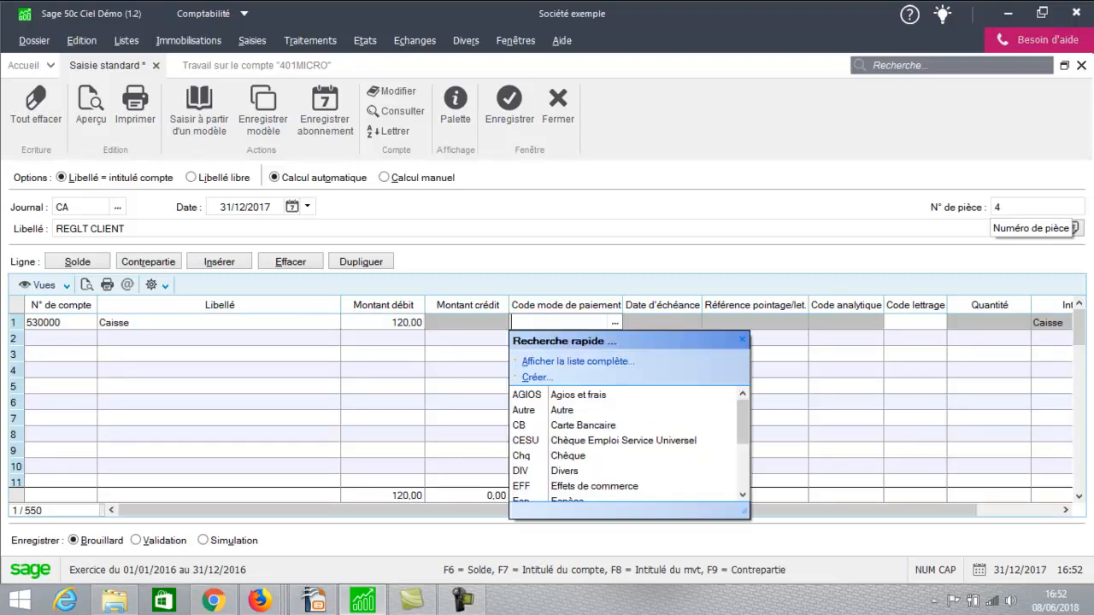
key("Return")
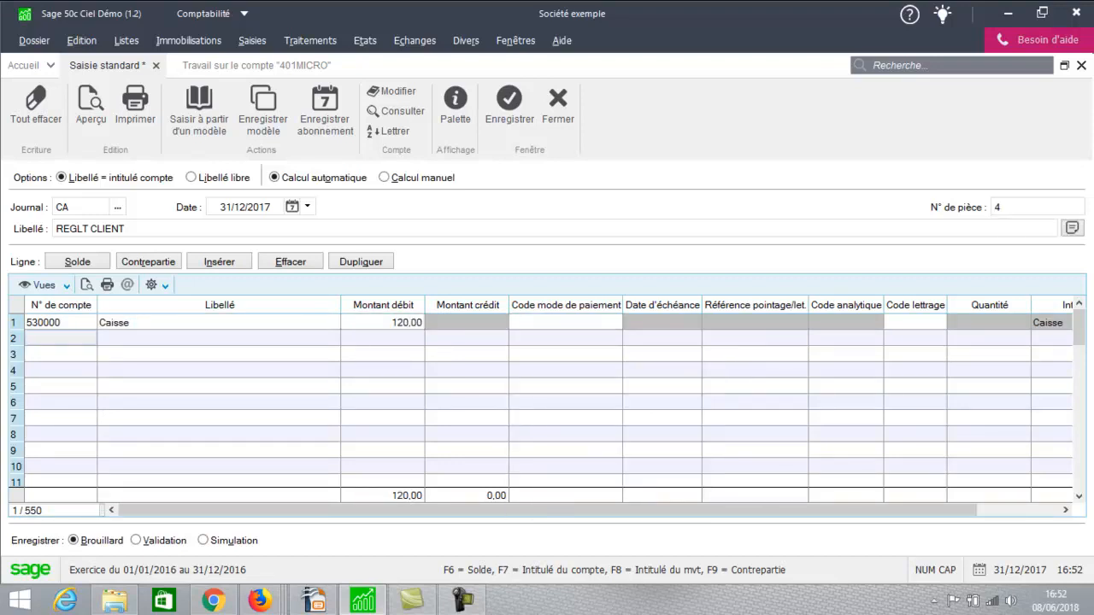
Add a second line crediting account 411000 Clients divers with 120,00
type("411000")
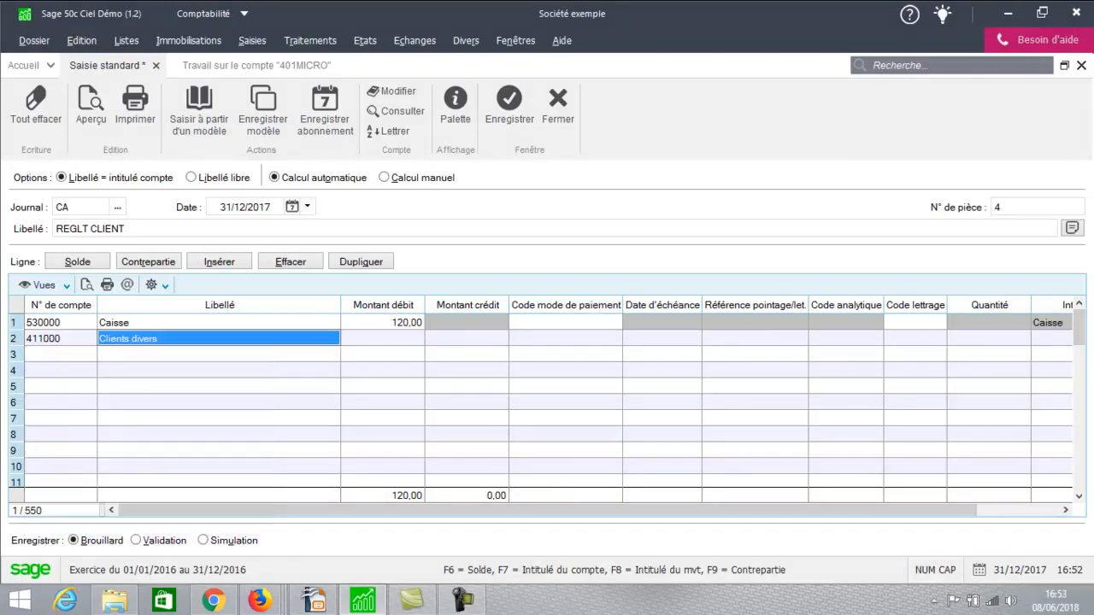
key("Tab")
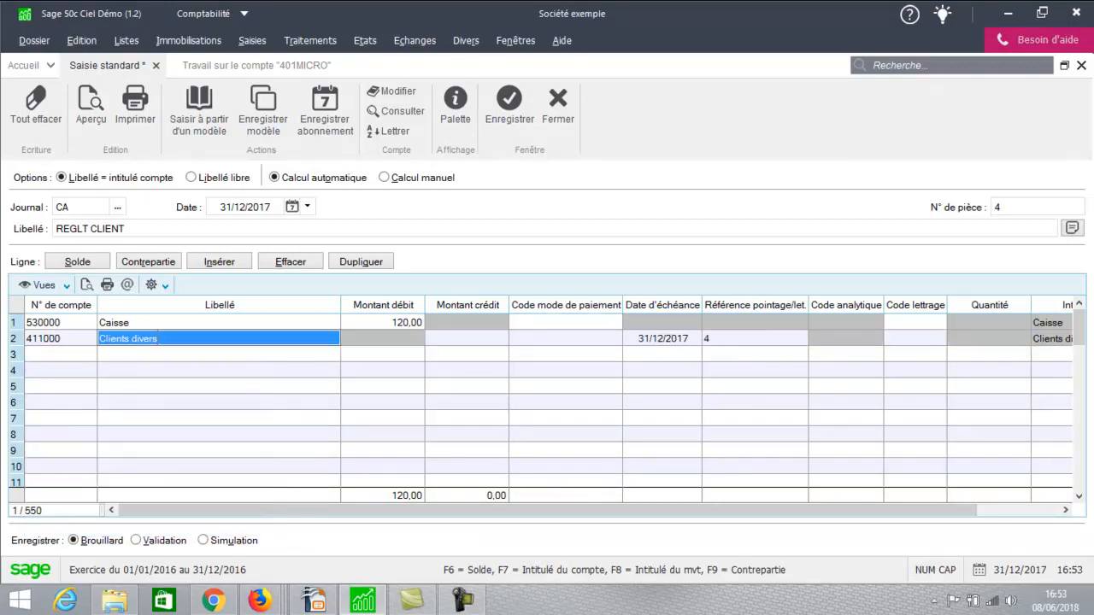
key("Tab")
type("120")
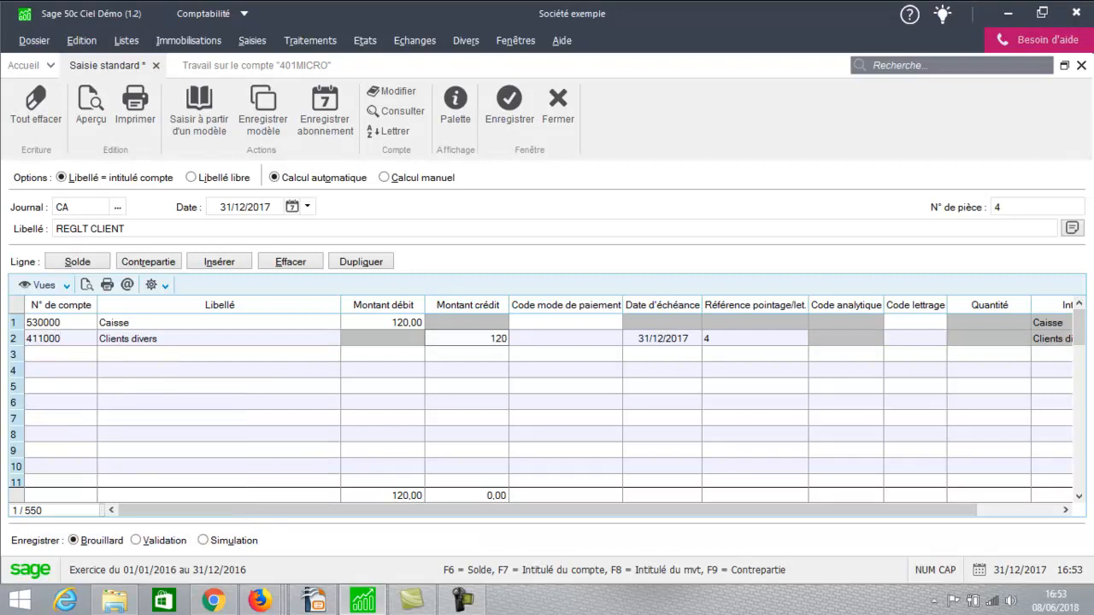
key("Tab")
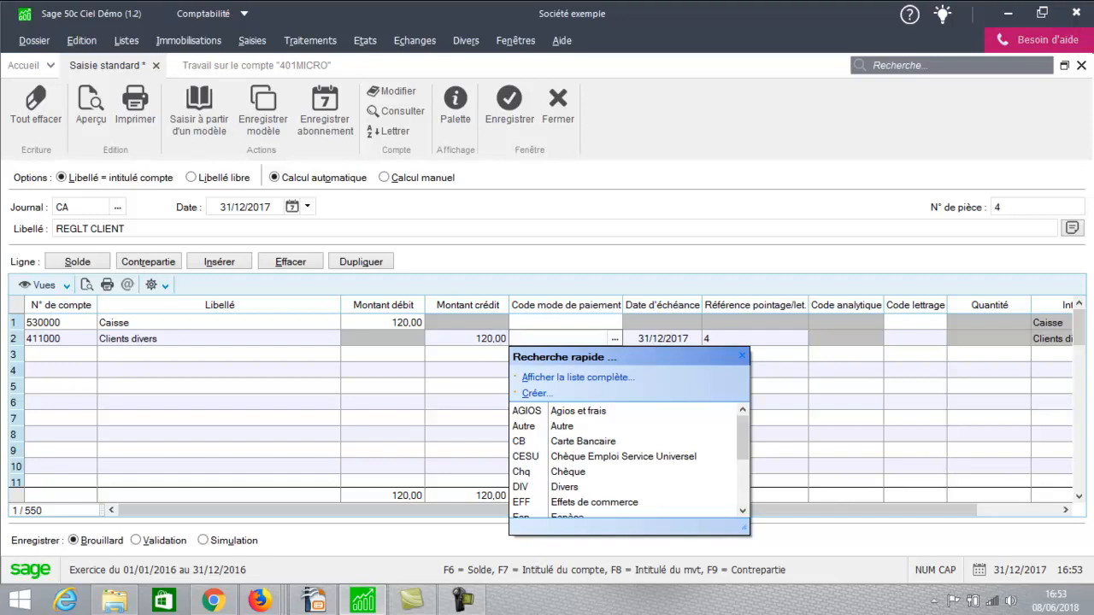
Clear everything entered for the cash payment
left_click(36, 101)
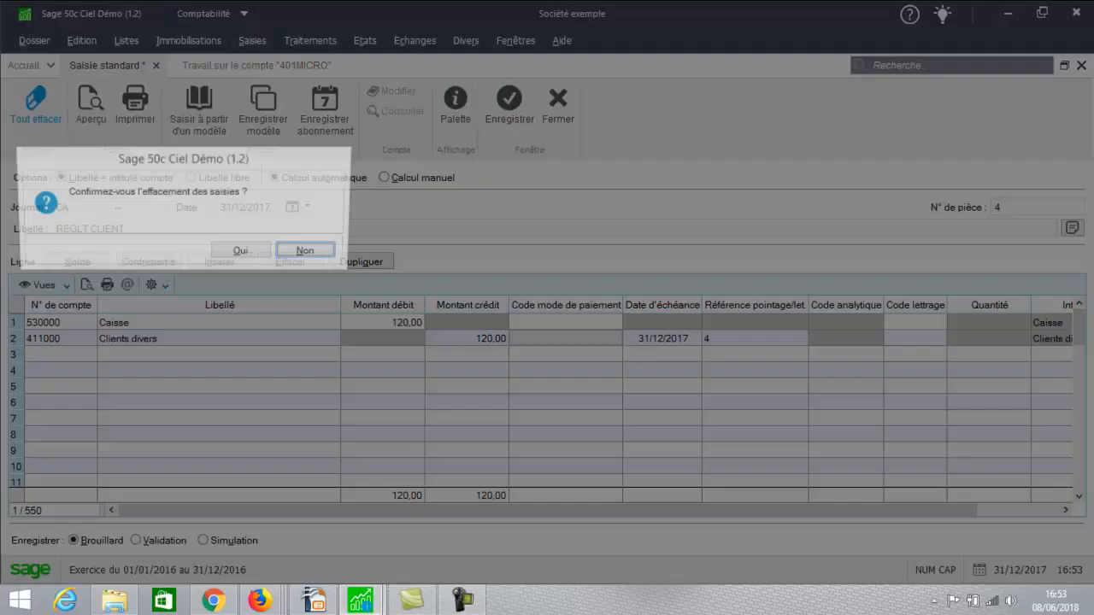
left_click(240, 250)
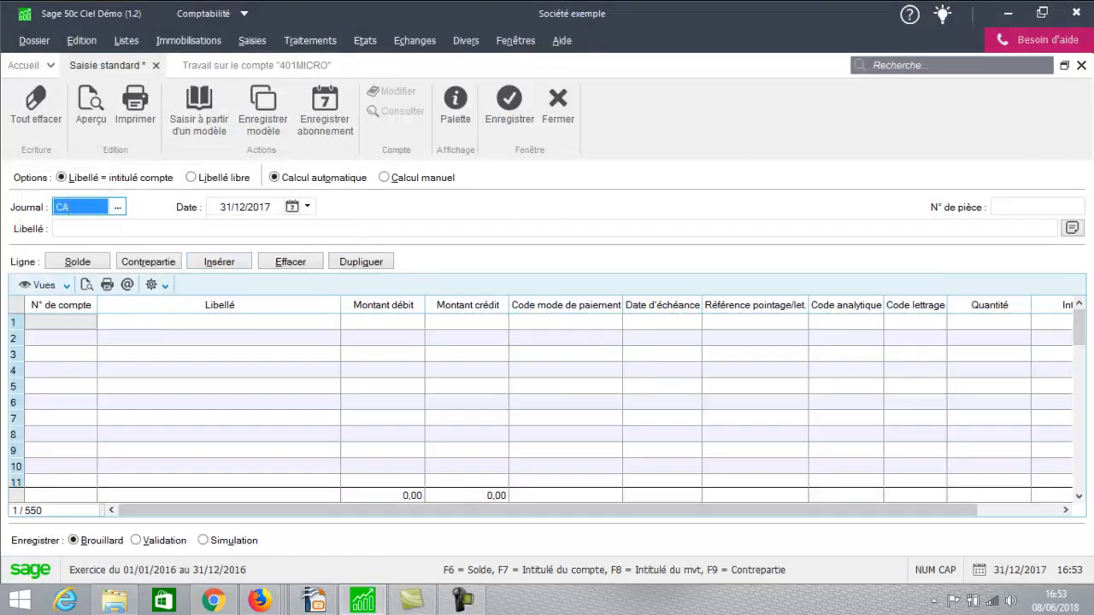
Switch to the OpenOffice Impress presentation on recording current operations and start its slide show
mouse_move(313, 601)
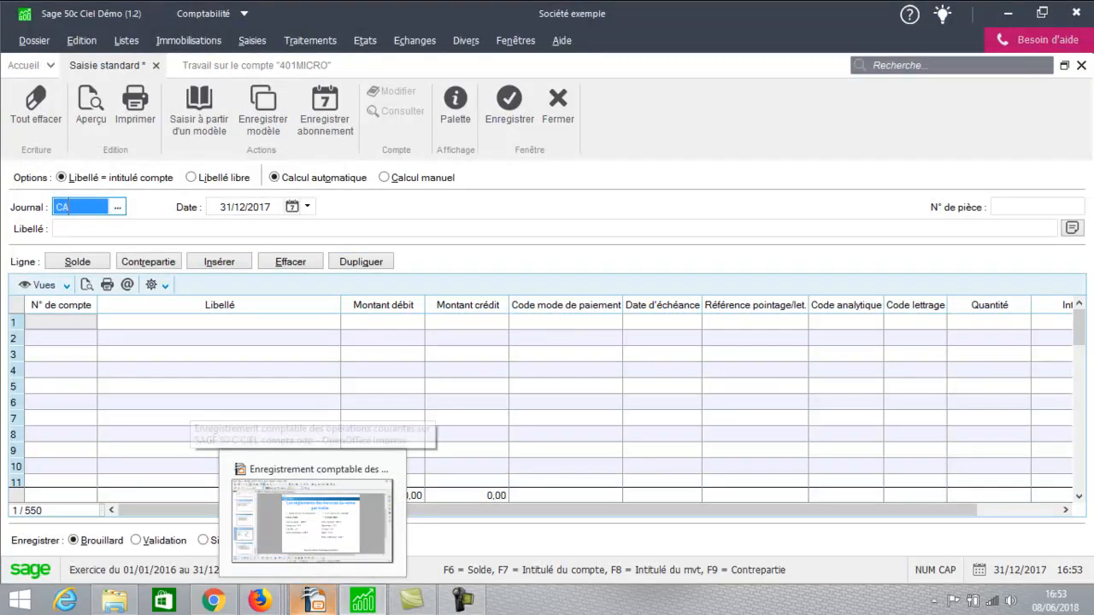
left_click(313, 601)
key("F5")
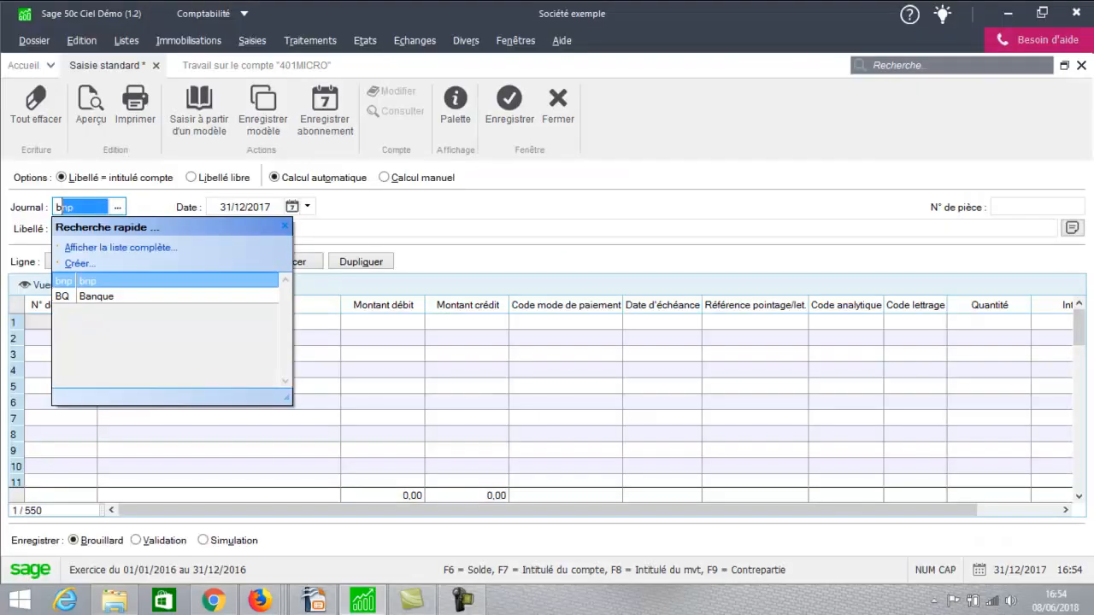
Start an entry in journal BQ with piece number 30 and the label REMISE TRAITE ENCAISSEMENT
type("Q")
key("Tab")
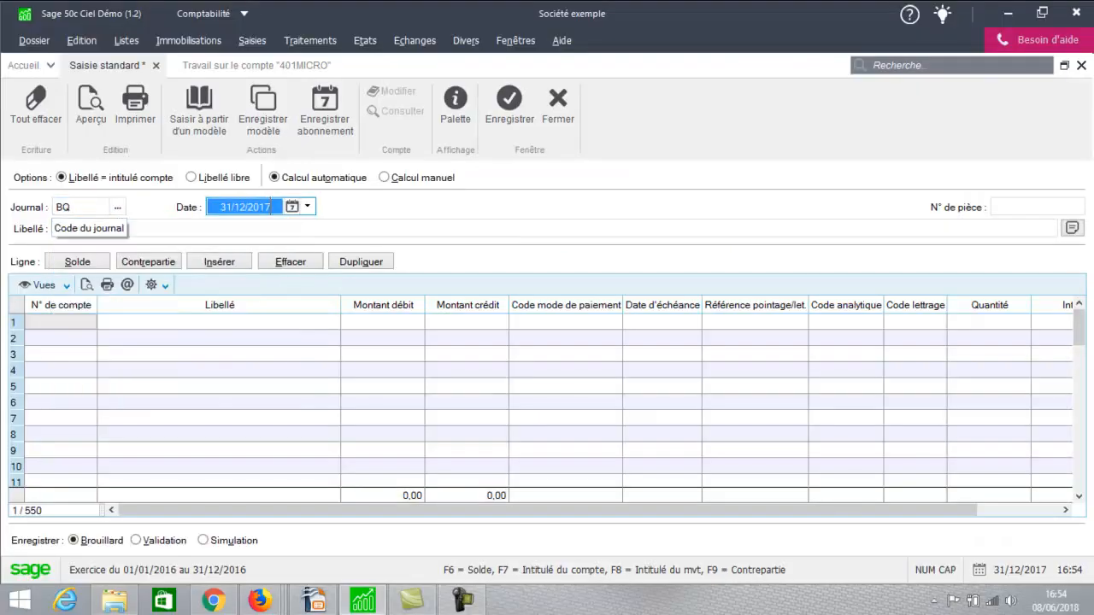
key("Tab")
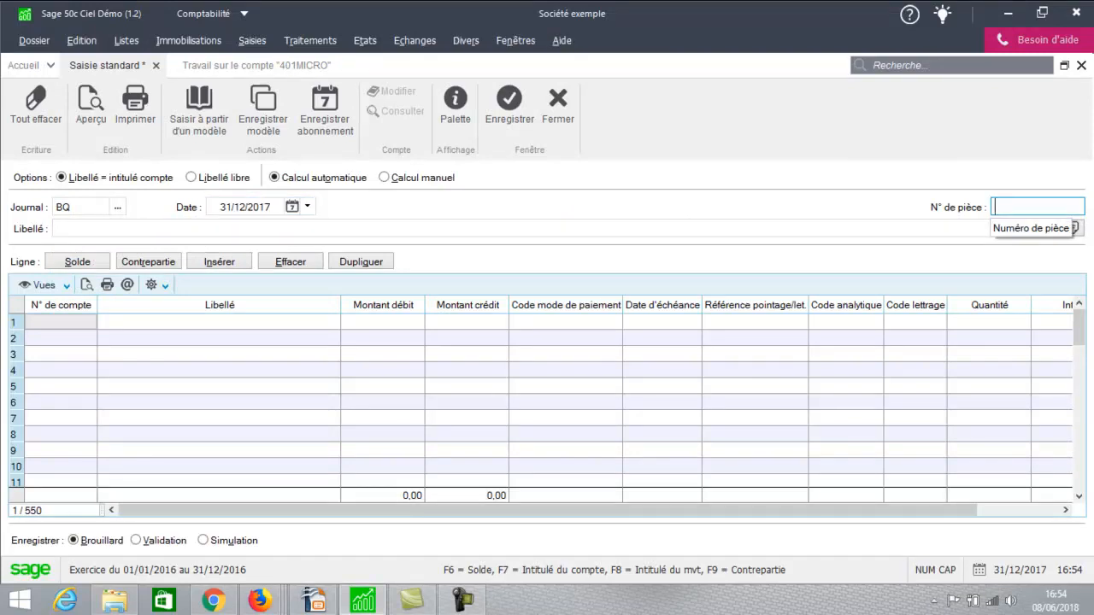
type("30")
key("Tab")
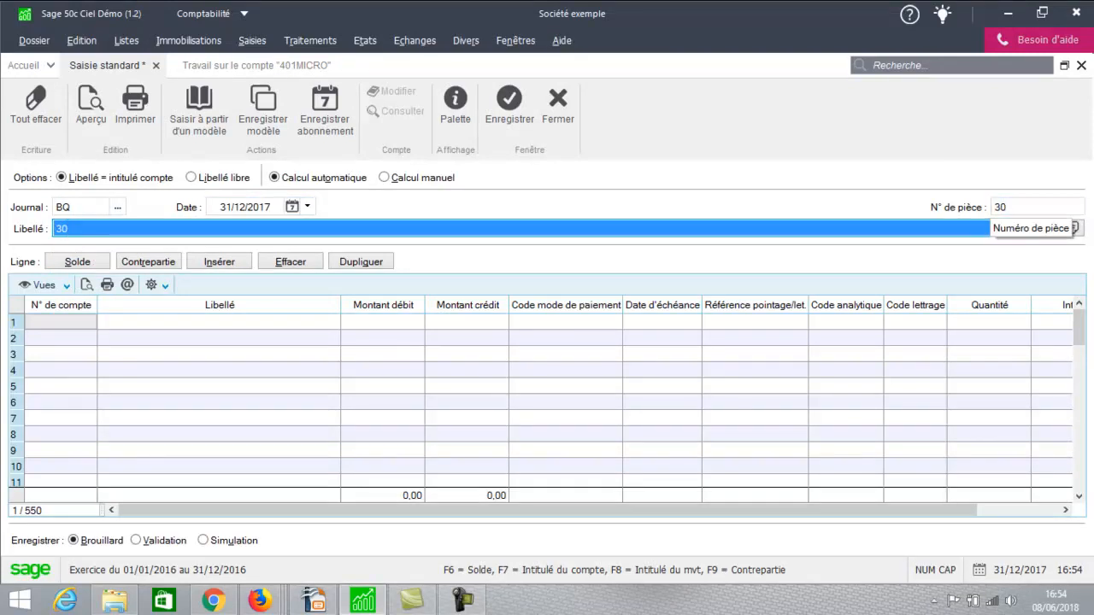
type("REMISE TRA")
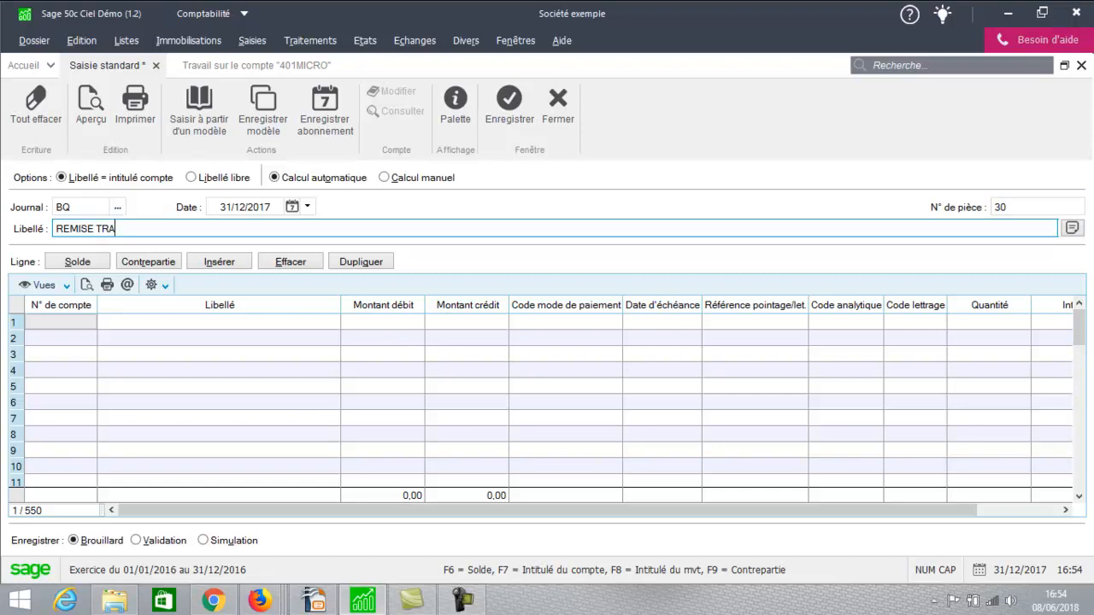
type("ITE ENCAISS")
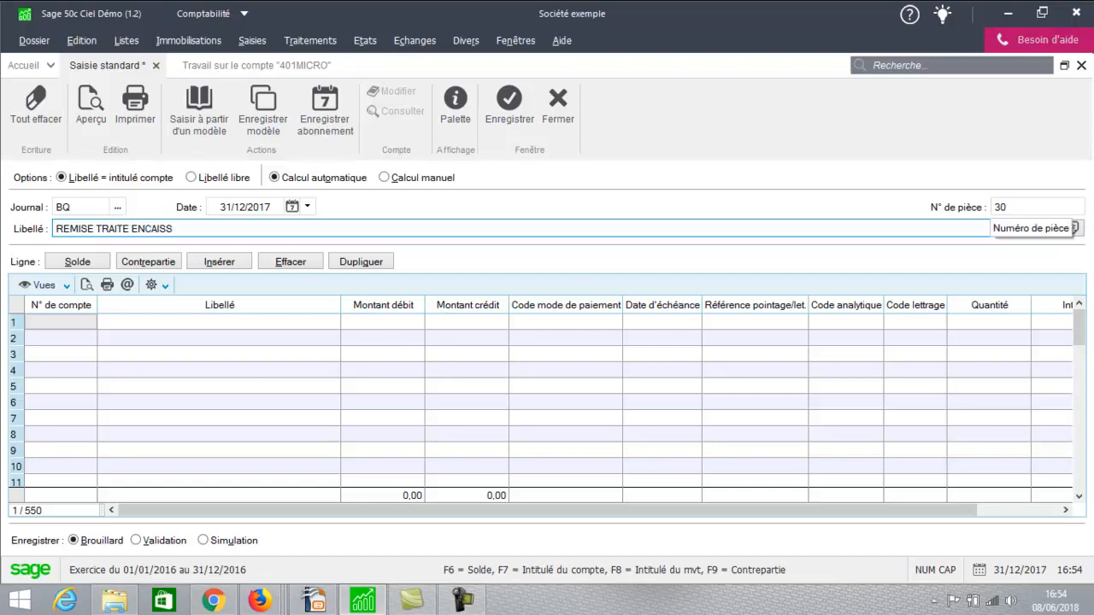
type("EMENT")
key("Tab")
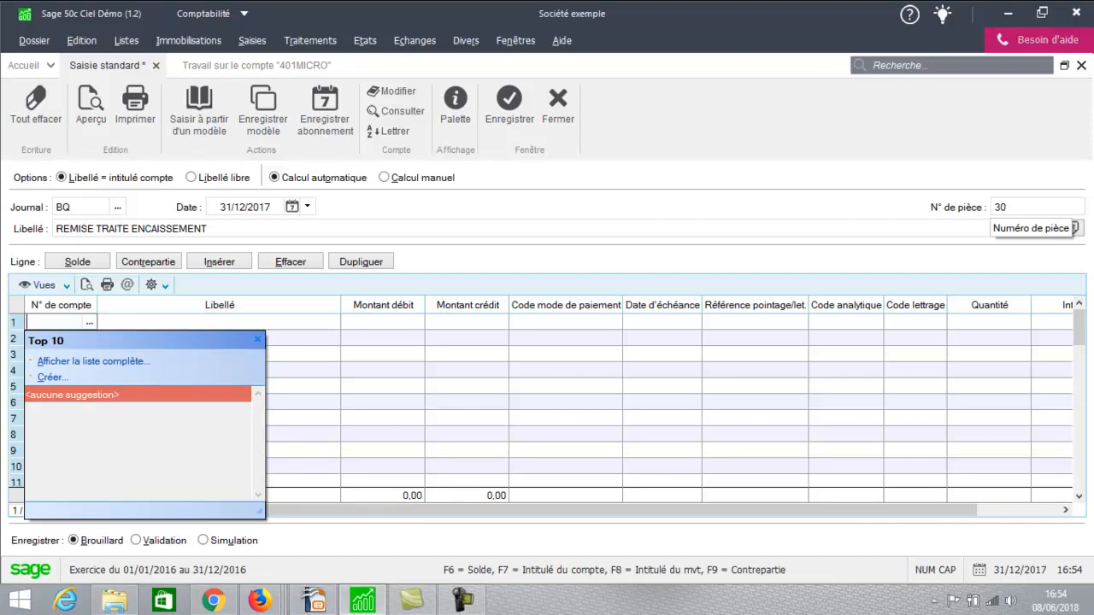
Fill the first entry line with account 411000 Clients divers and a credit of 5 000,00, without a payment method
type("411000")
key("Return")
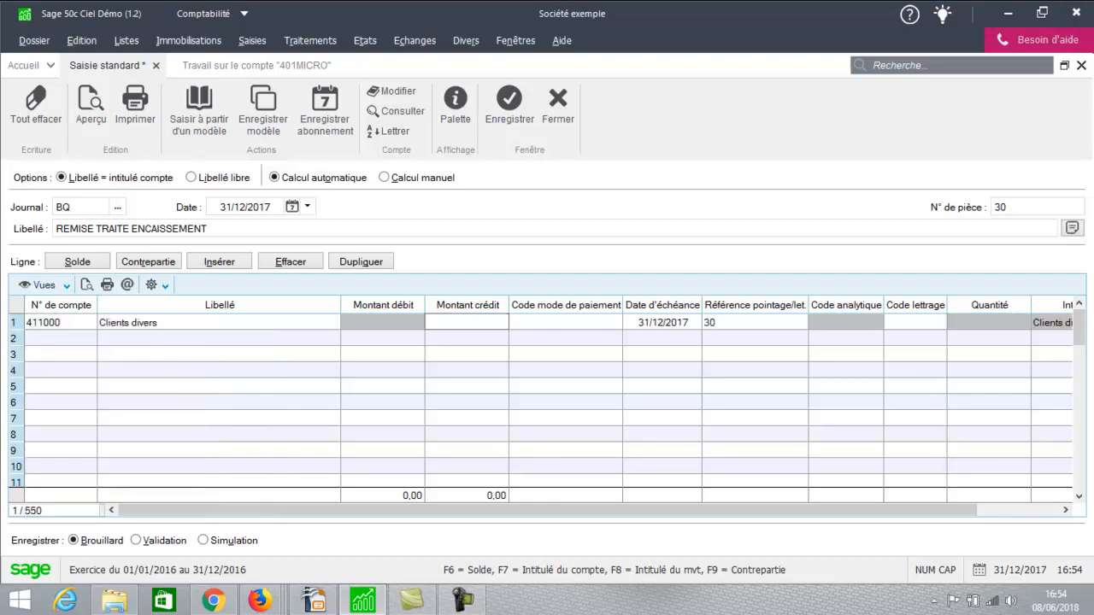
type("5000")
key("Return")
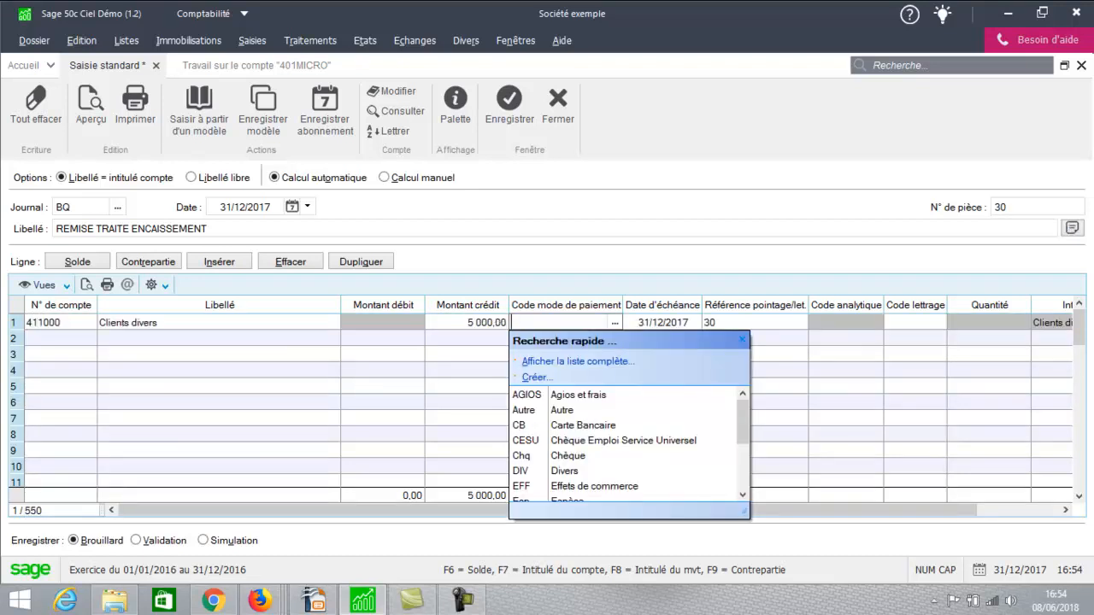
key("Return")
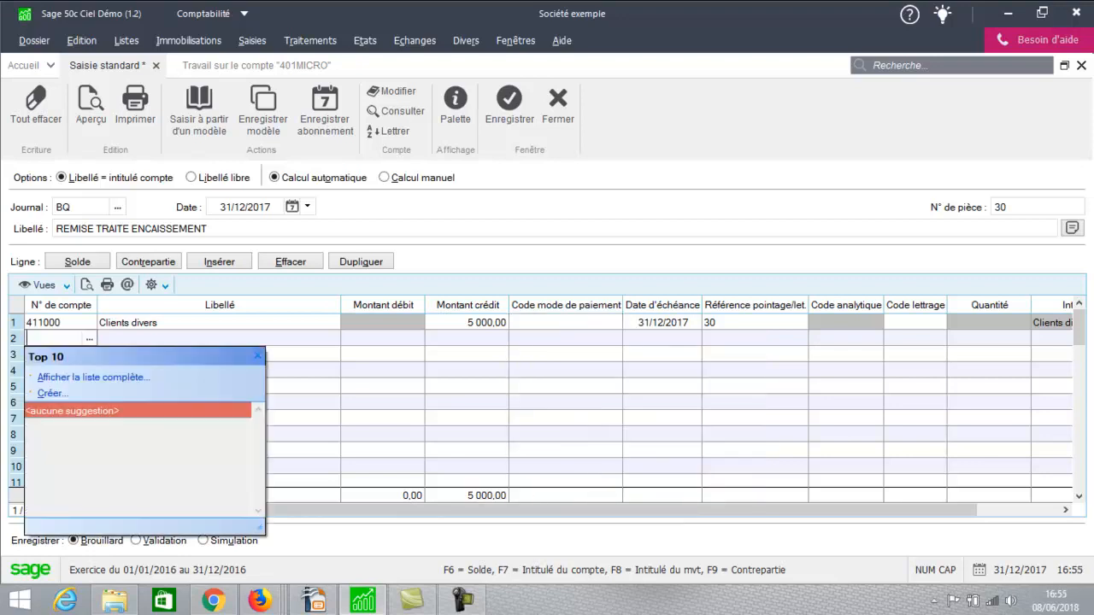
Add a second line for bank fees on account 627000 with a debit of 10,00
type("627000")
key("Return")
key("Return")
type("10")
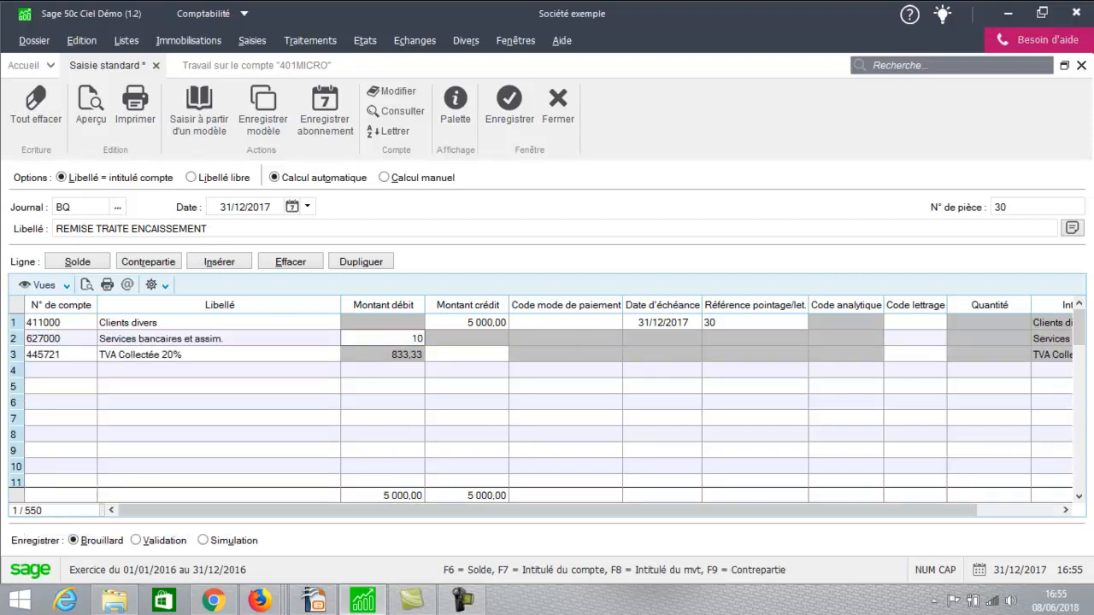
key("Return")
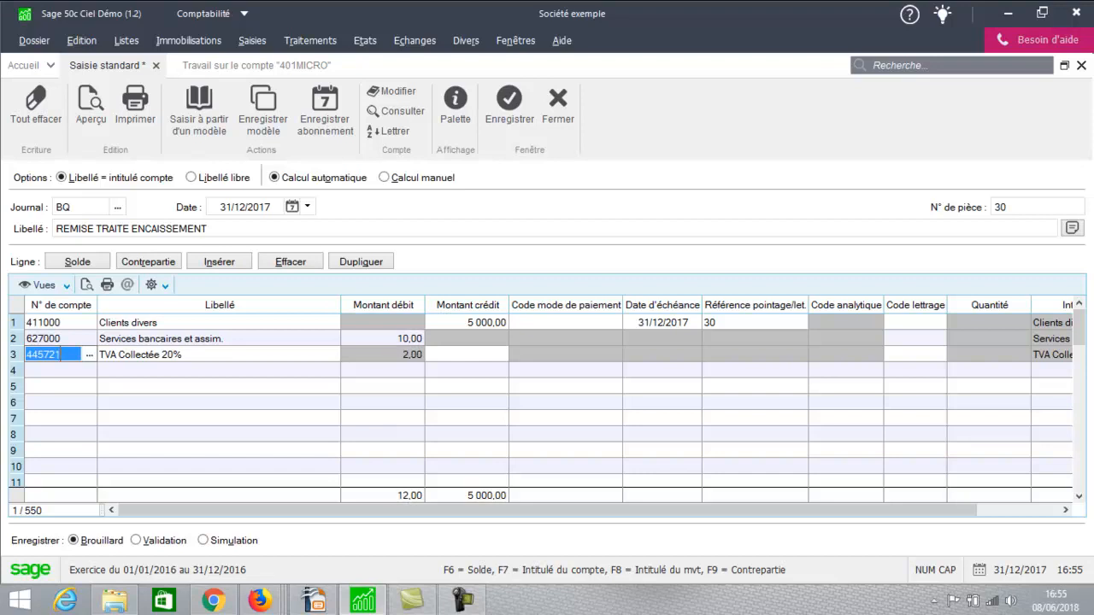
Replace the automatic collected VAT account on the third line with 4456671
key("Return")
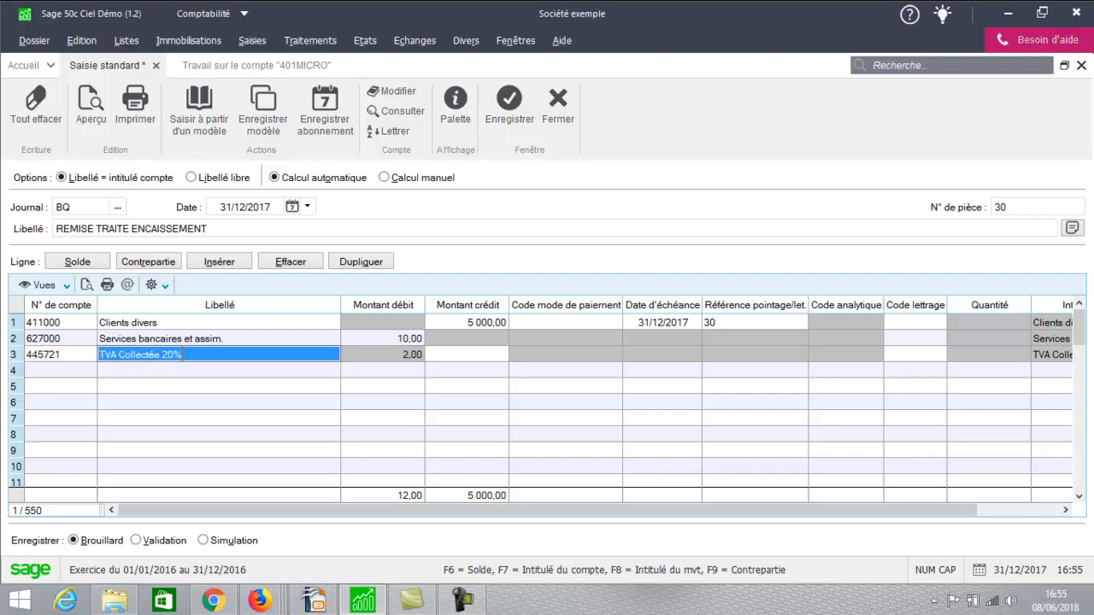
left_click(55, 355)
left_click_drag(65, 354, 27, 355)
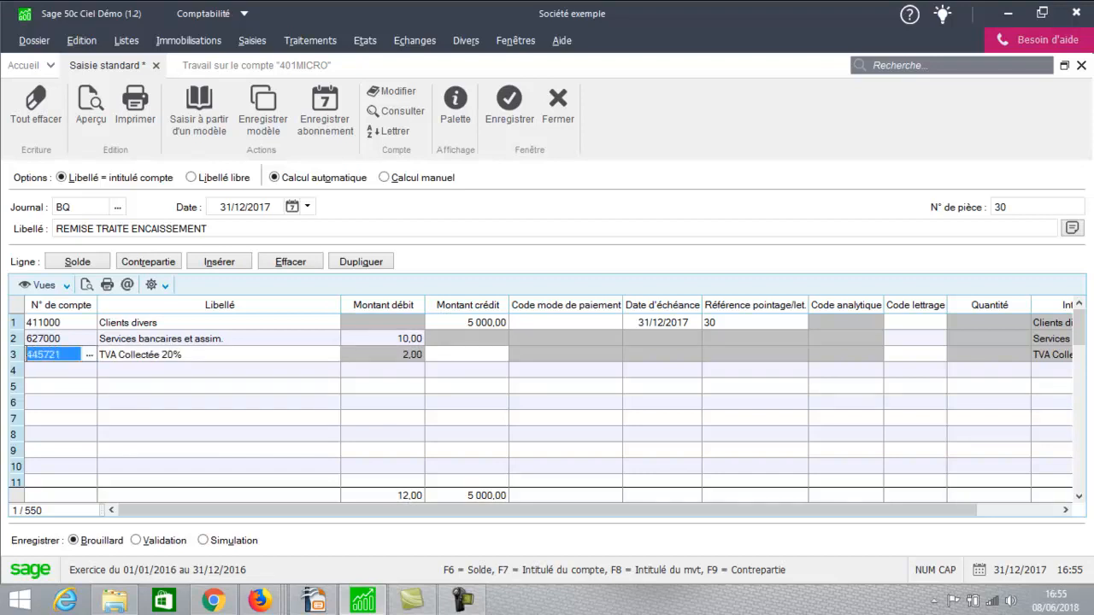
type("4456")
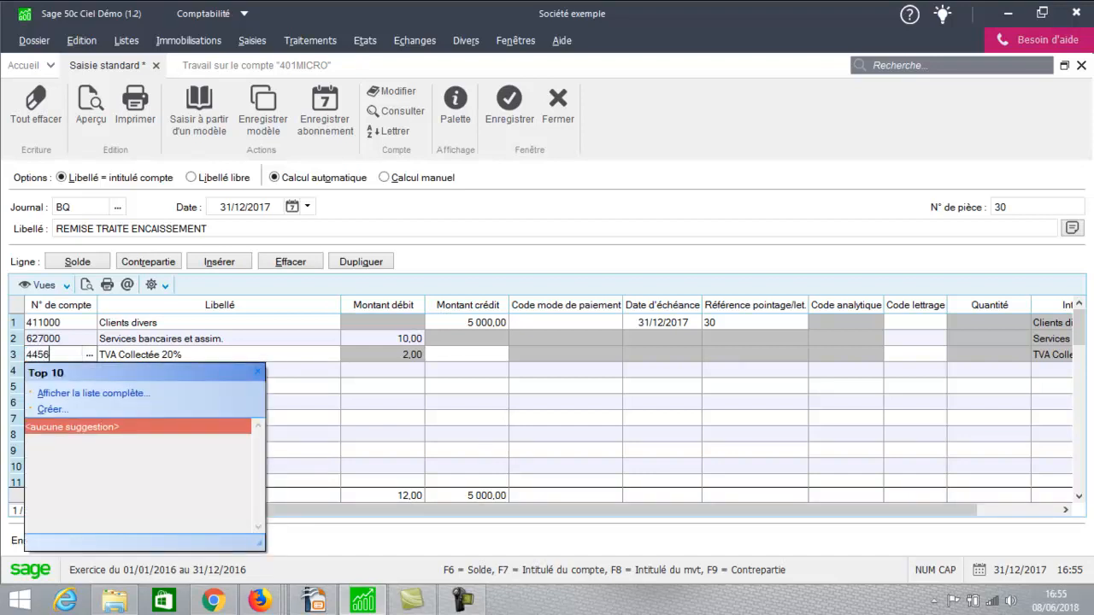
type("671")
key("Return")
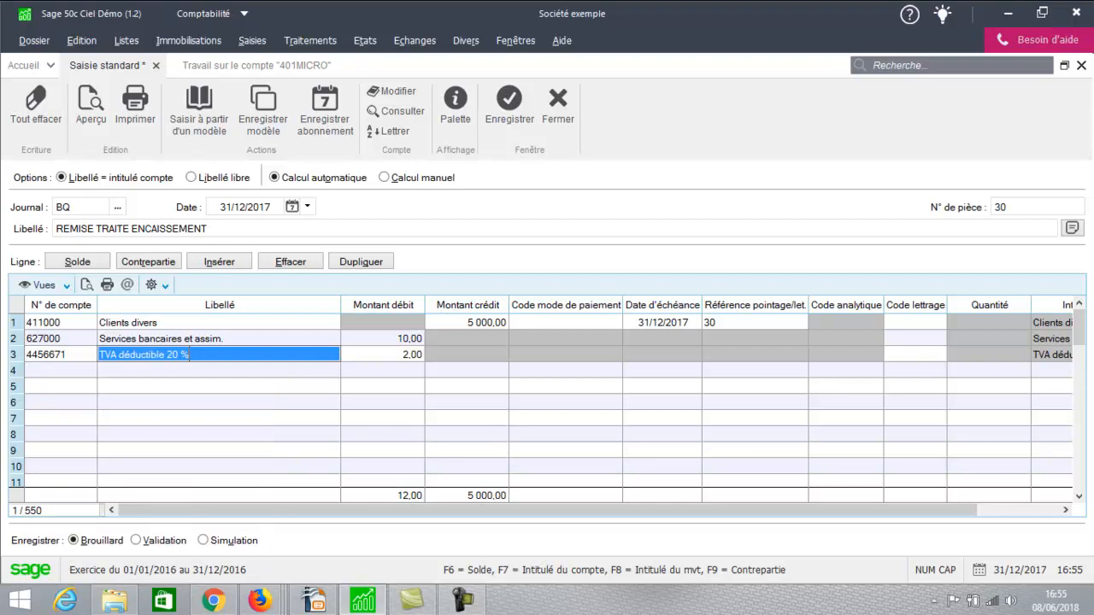
Add a fourth line on account 512000 Banque and balance the entry with the remaining debit
left_click(55, 371)
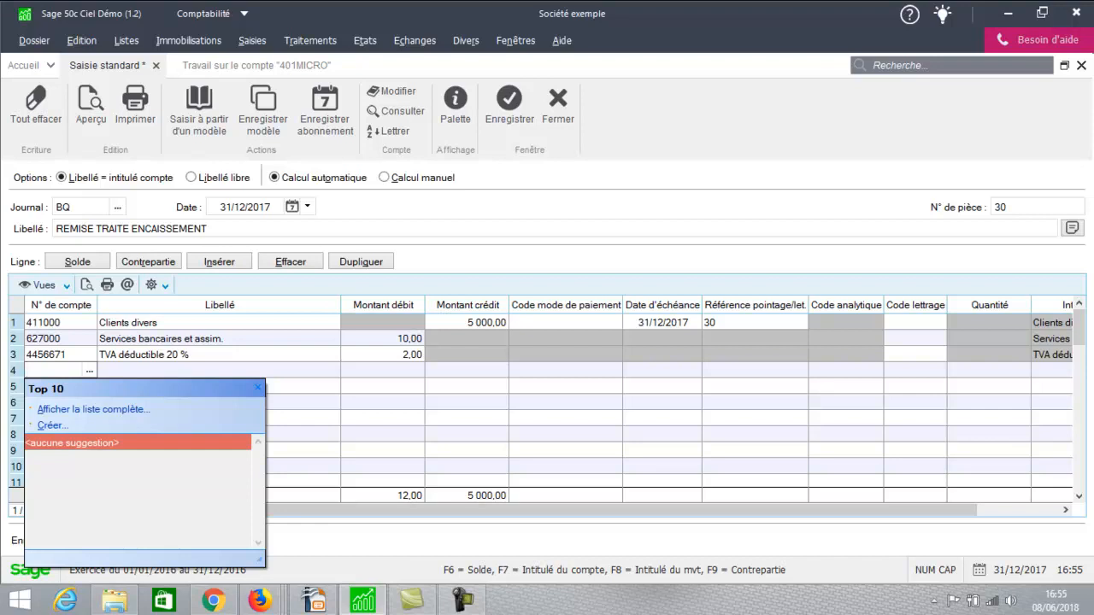
type("512000")
key("Tab")
key("Tab")
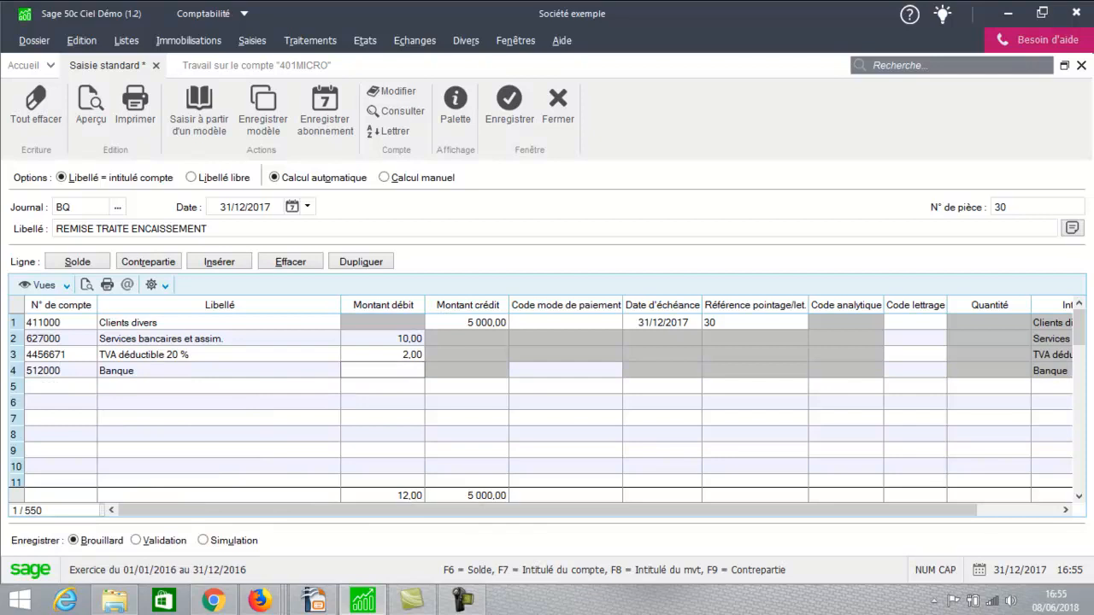
left_click(77, 262)
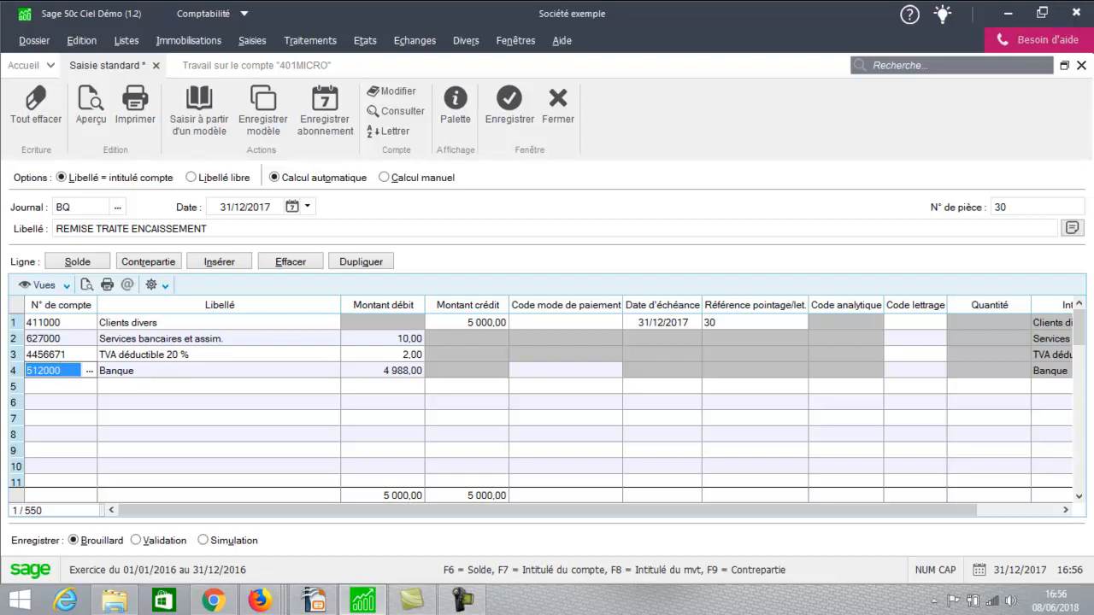
Clear the whole entry for the bill remitted for collection
left_click(36, 106)
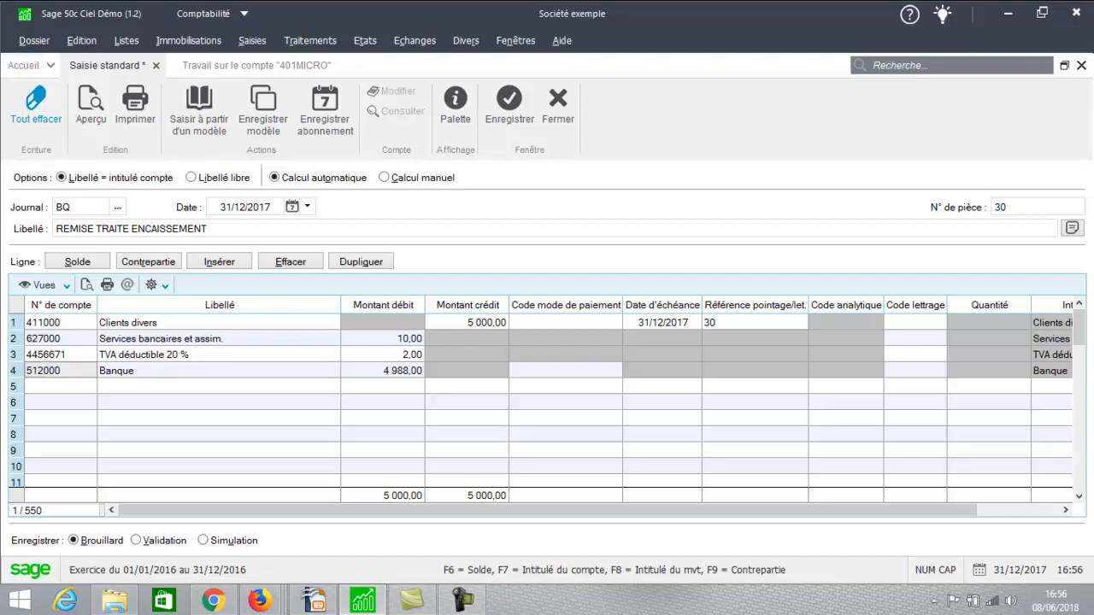
left_click(240, 249)
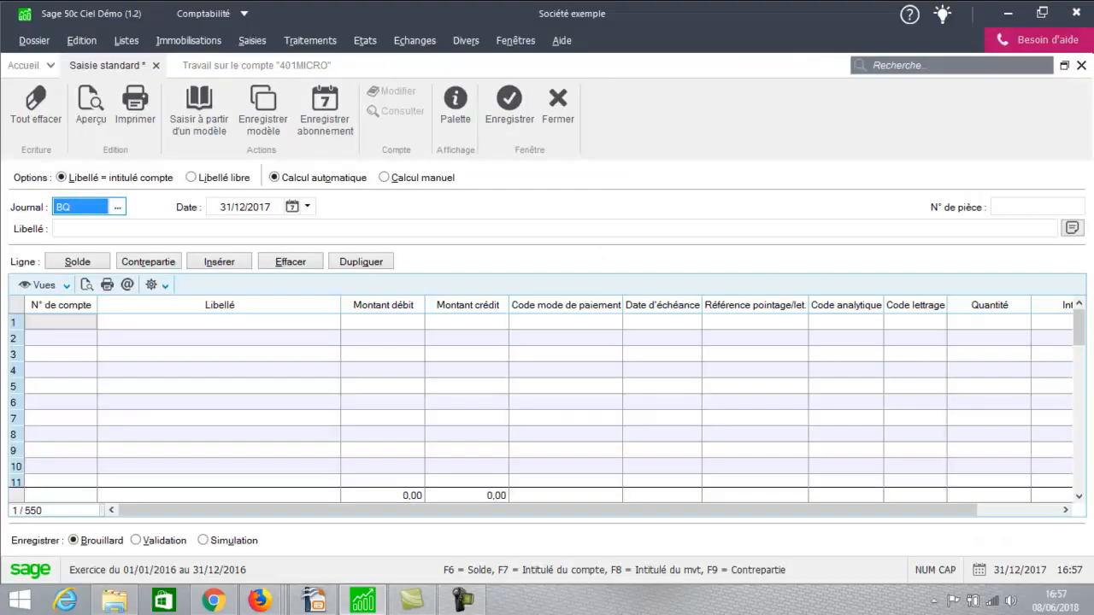
Give the new BQ journal entry piece number 30 and the label REMISE A LESCOMPTE
left_click(1035, 206)
type("3")
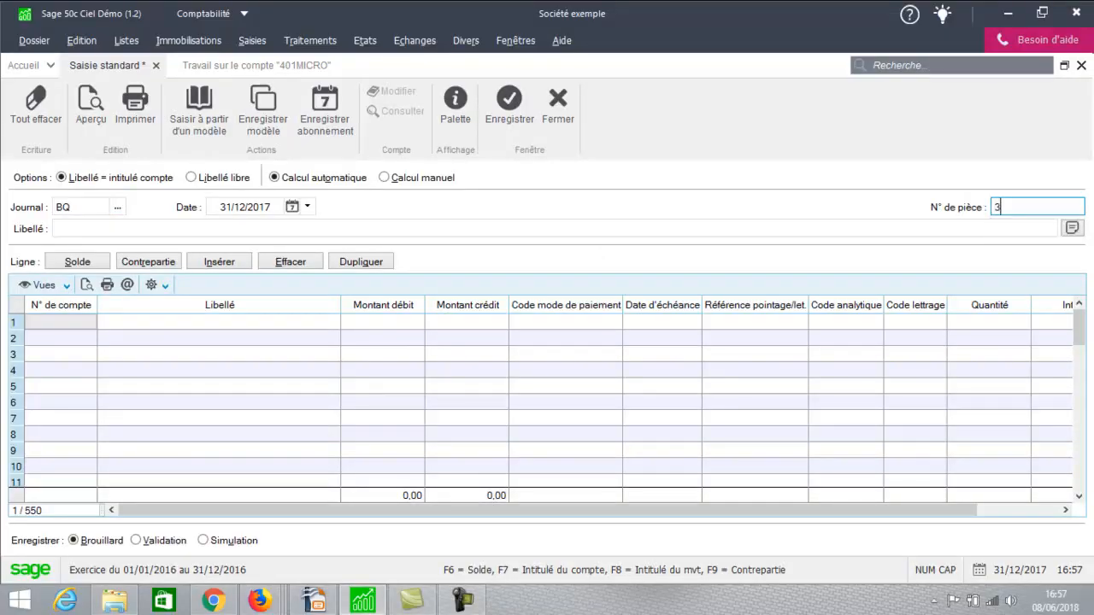
type("0")
key("Tab")
type("REMI")
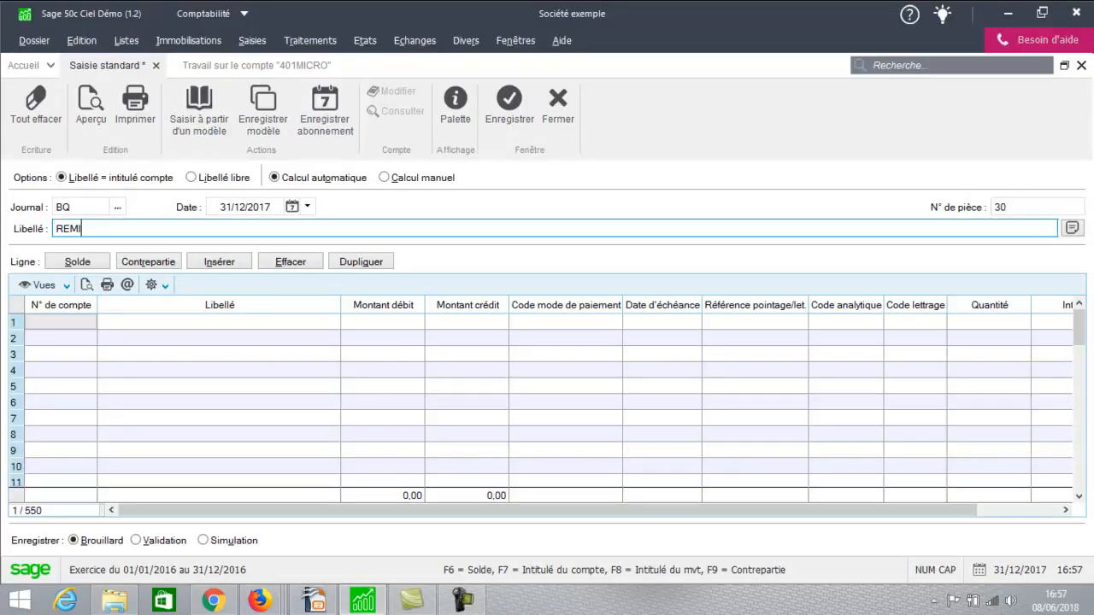
type("SE A LESCOMPT")
type("E")
key("Tab")
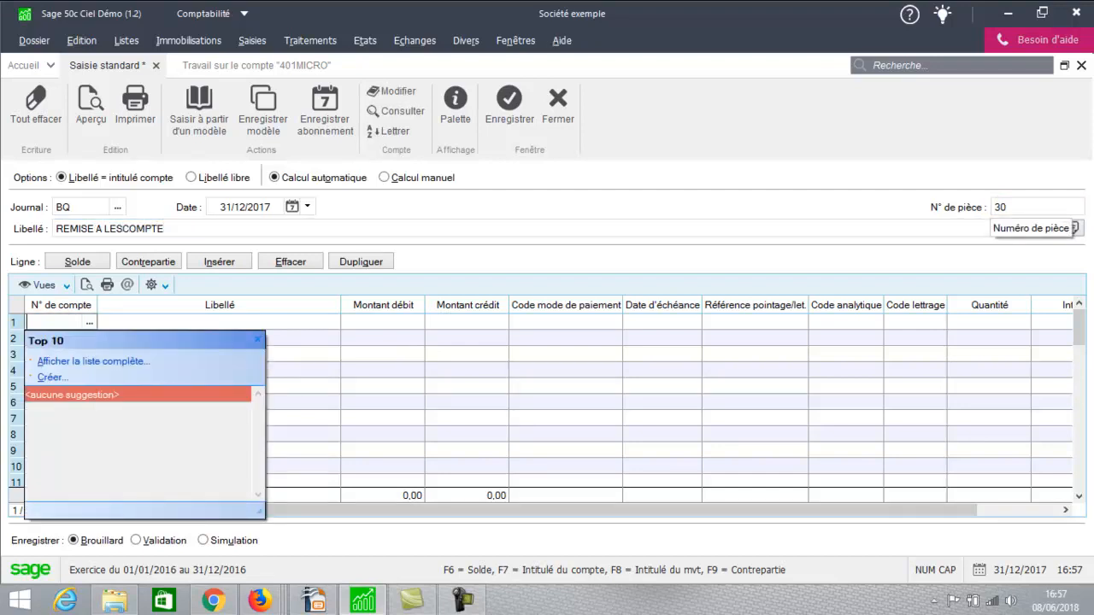
Credit account 411000 Clients divers with 5 000,00 on the first line of the discount entry
type("411000")
key("Tab")
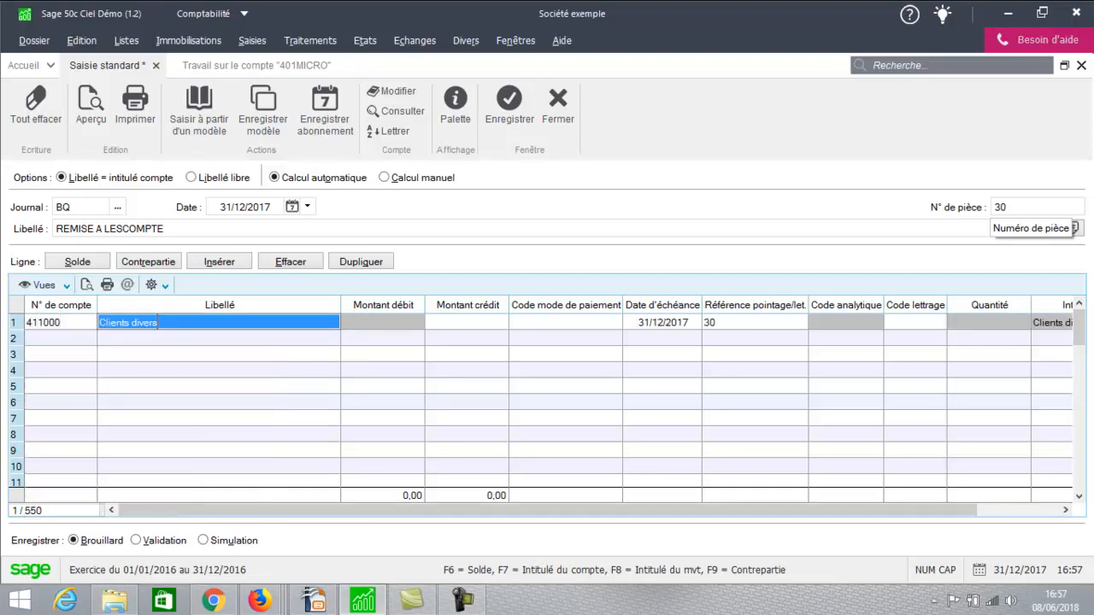
key("Tab")
type("5 000")
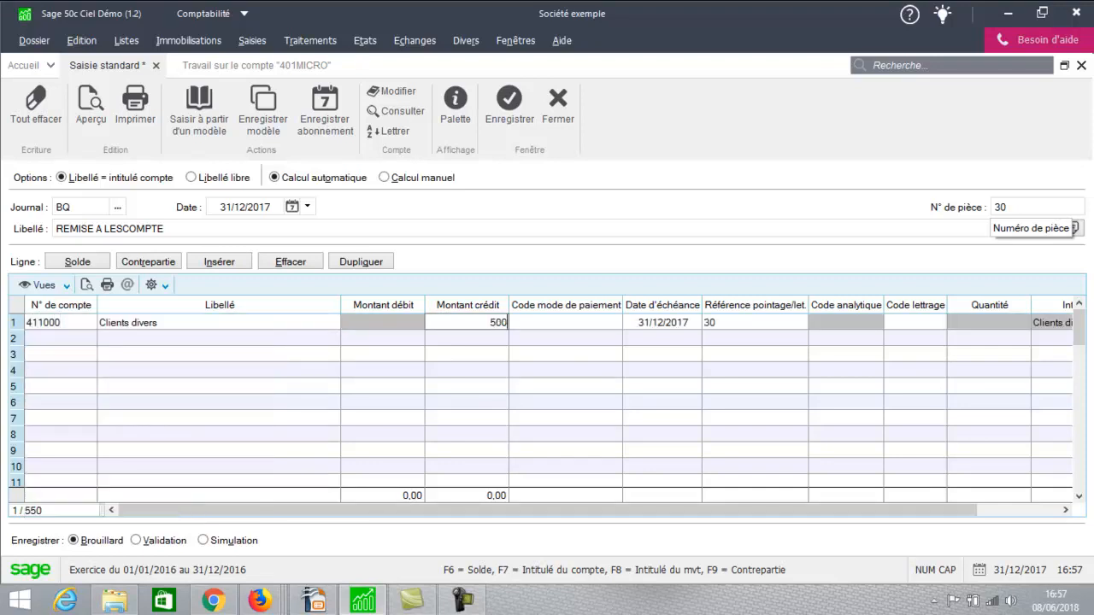
key("Tab")
left_click(993, 207)
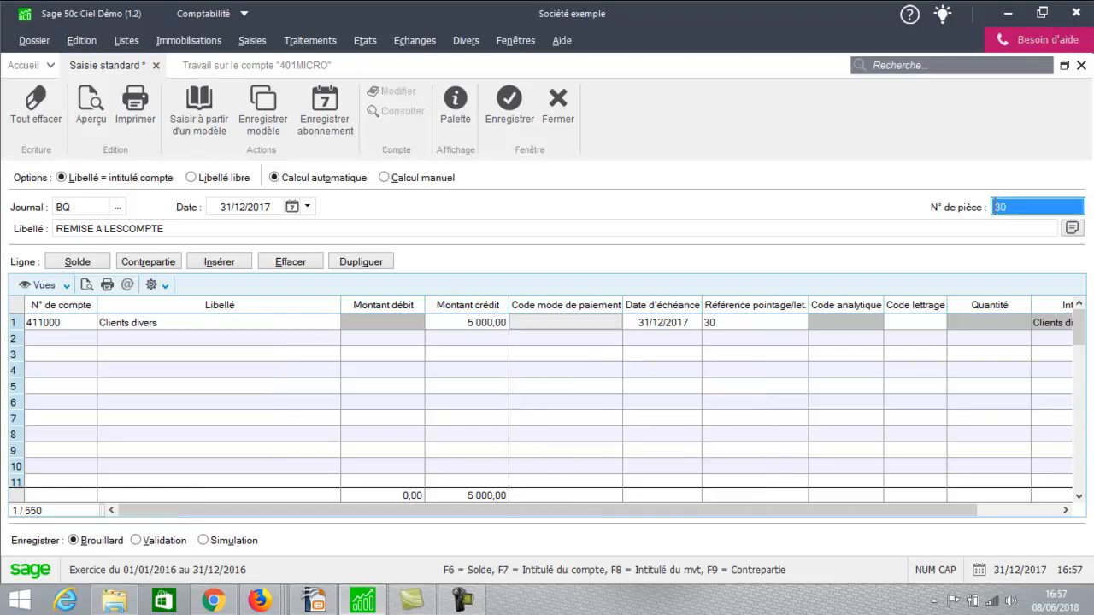
Add account 627000 Services bancaires et assim. on the second line of the discount entry with a debit of 10,00
left_click(55, 338)
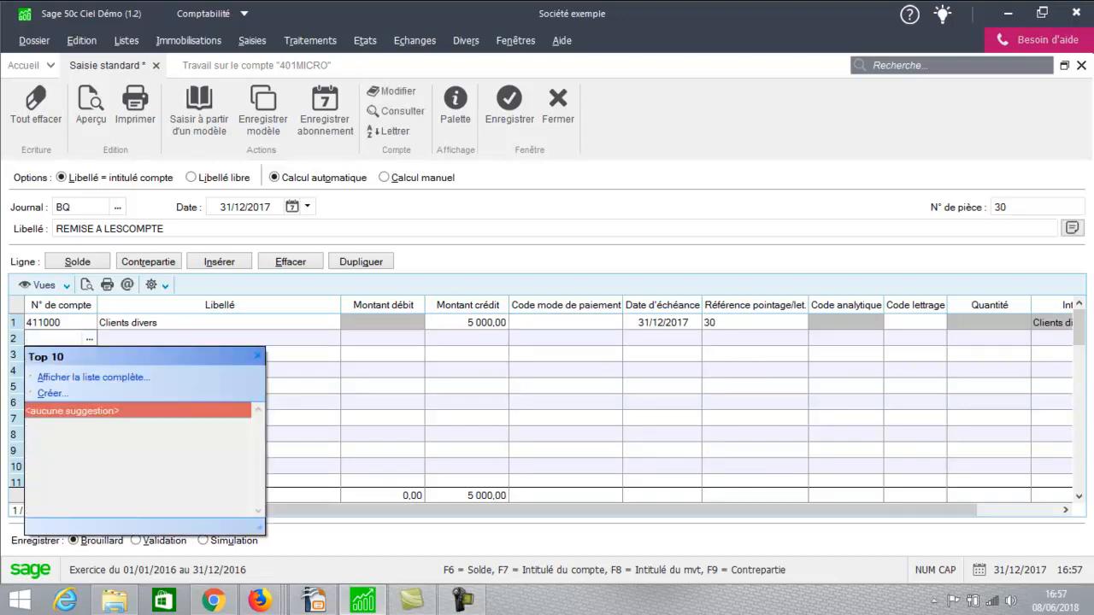
type("627000")
key("Return")
key("Return")
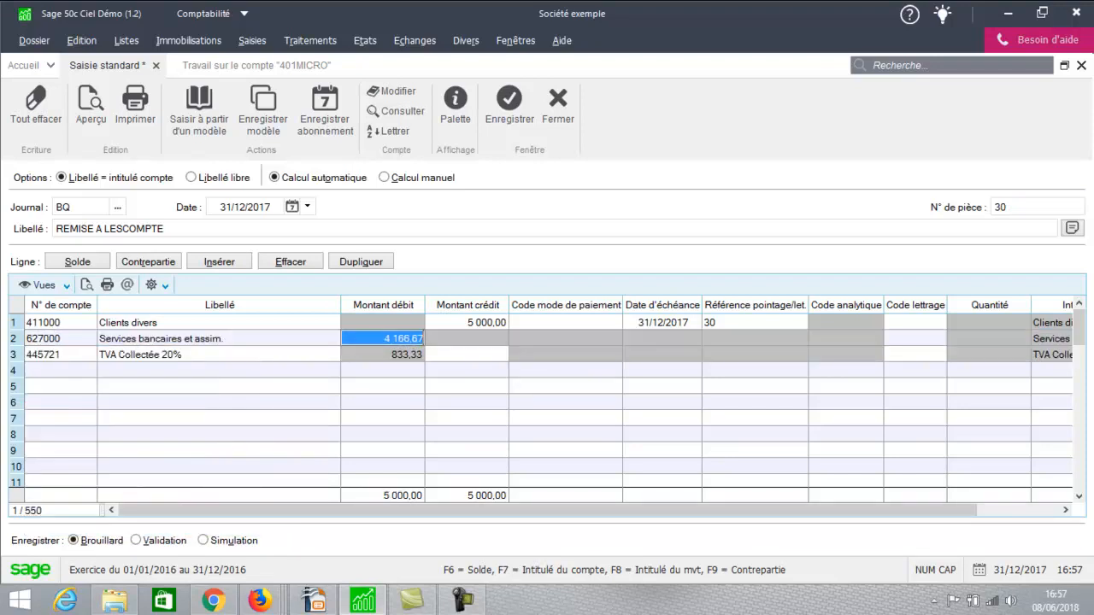
type("10")
key("Return")
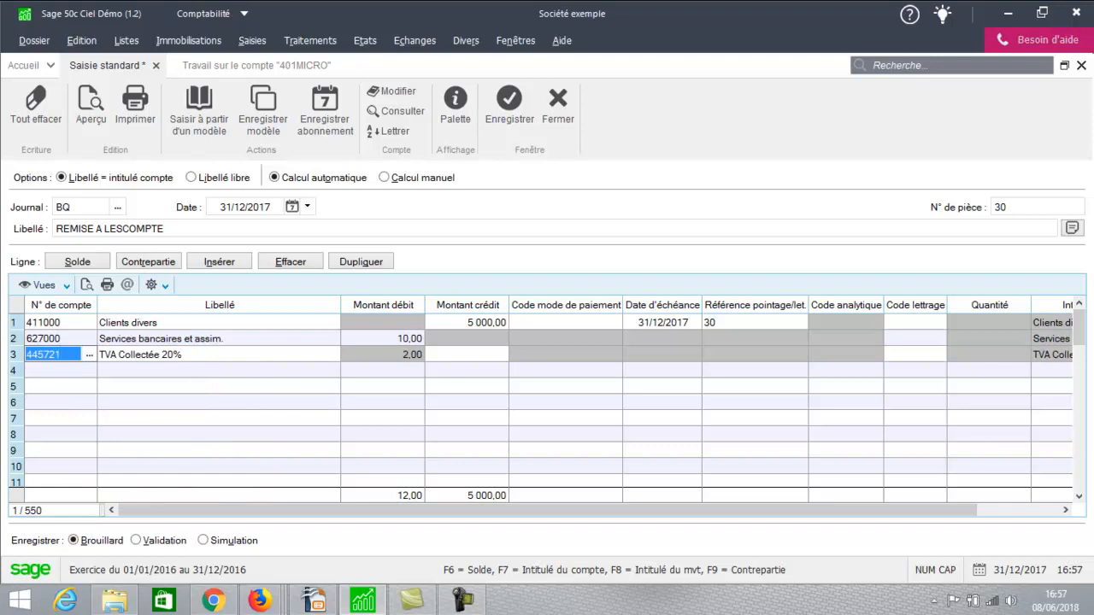
Search the account list for 44566 and set the third line's VAT account to 4456671 TVA déductible 20 %
type("44566")
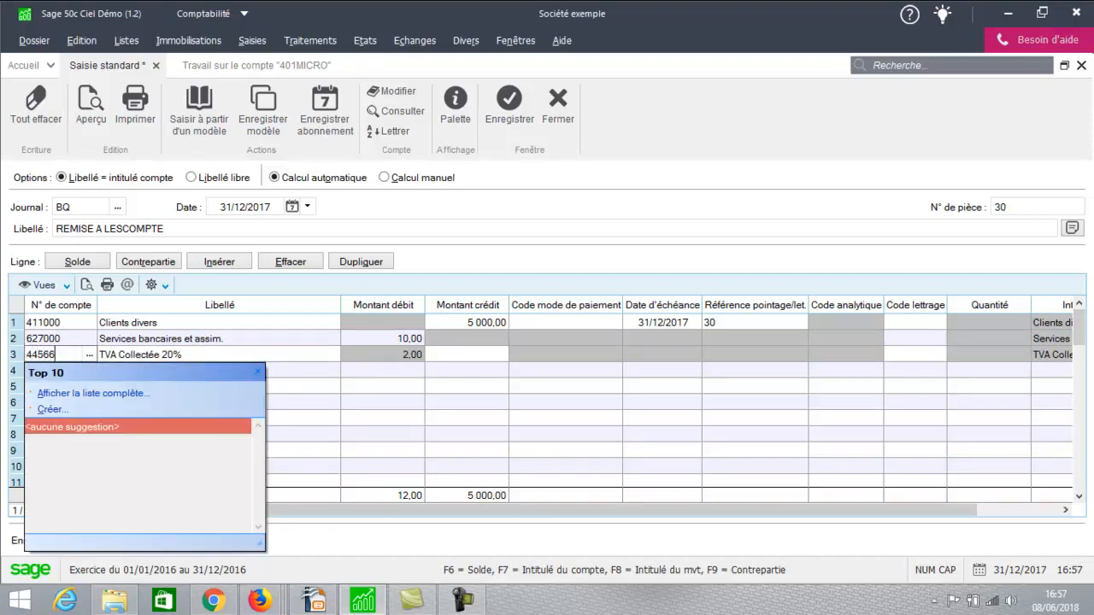
key("Return")
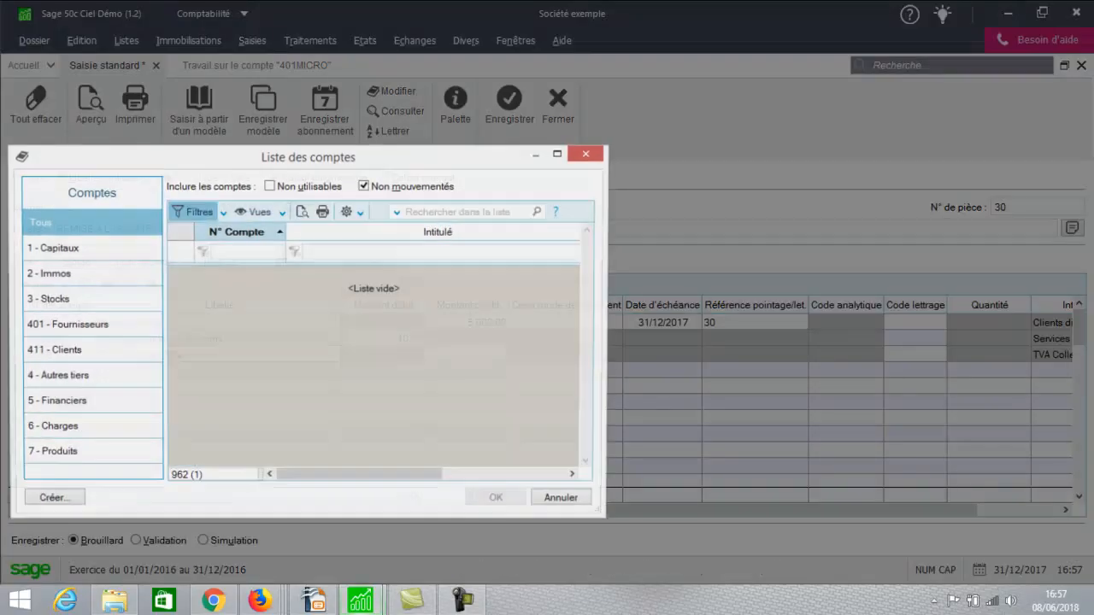
left_click(438, 212)
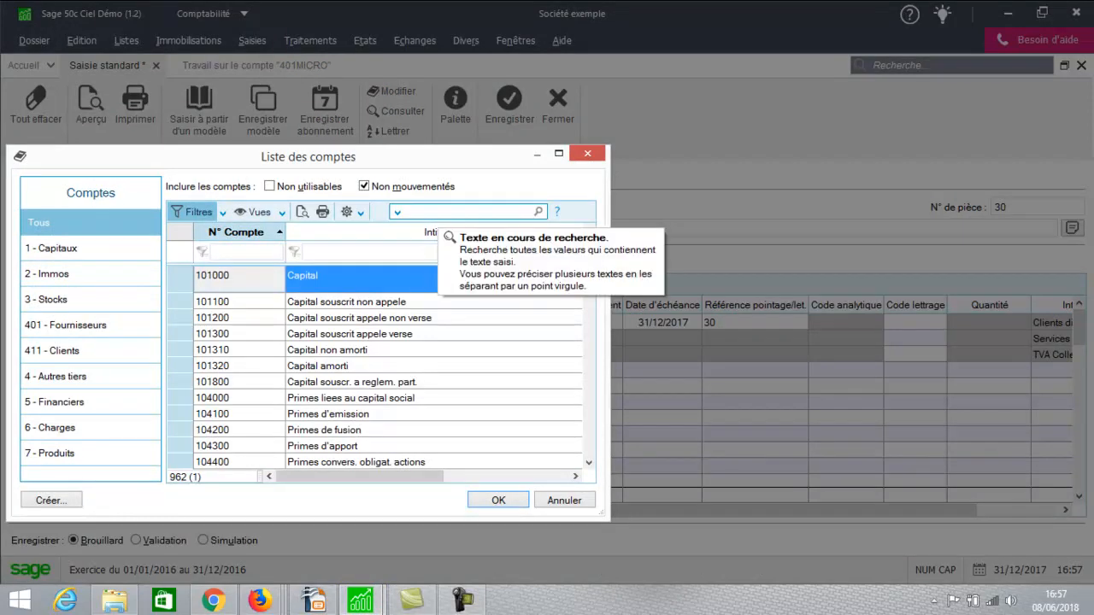
type("44566")
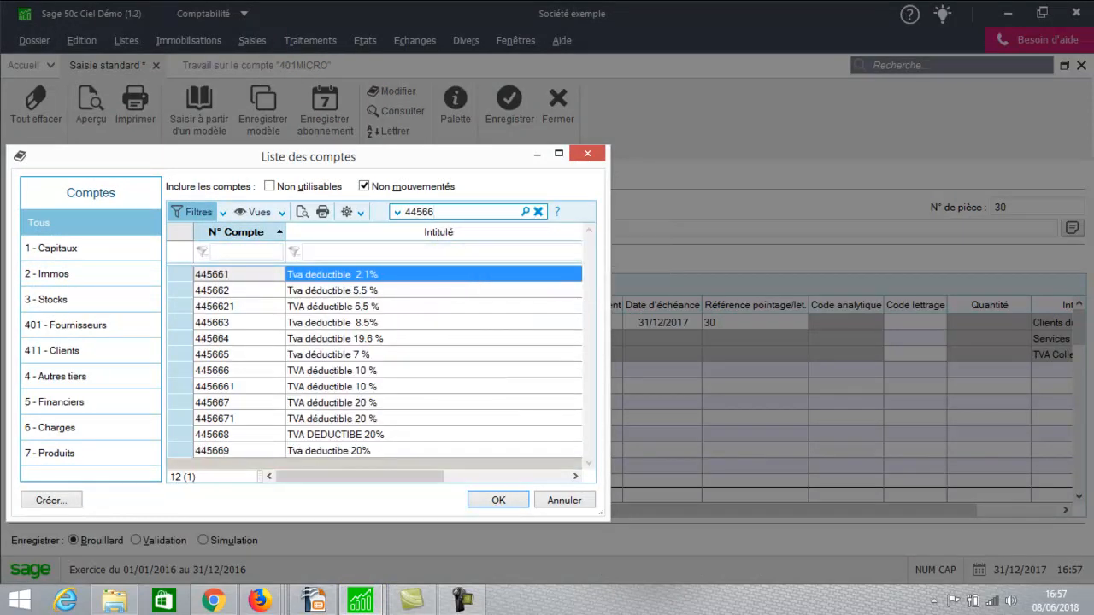
double_click(331, 418)
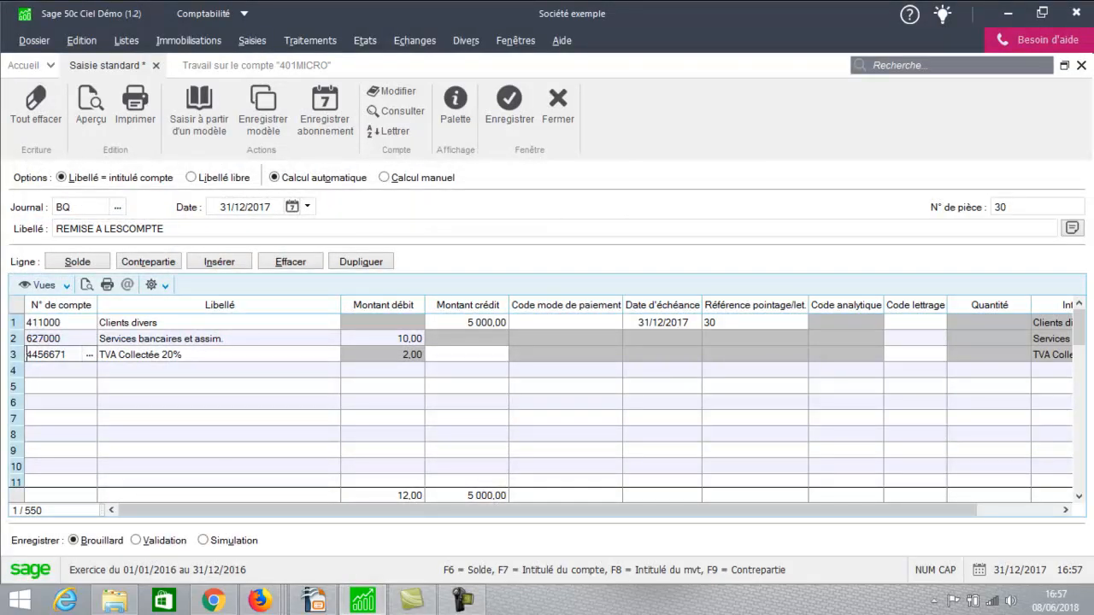
left_click(55, 370)
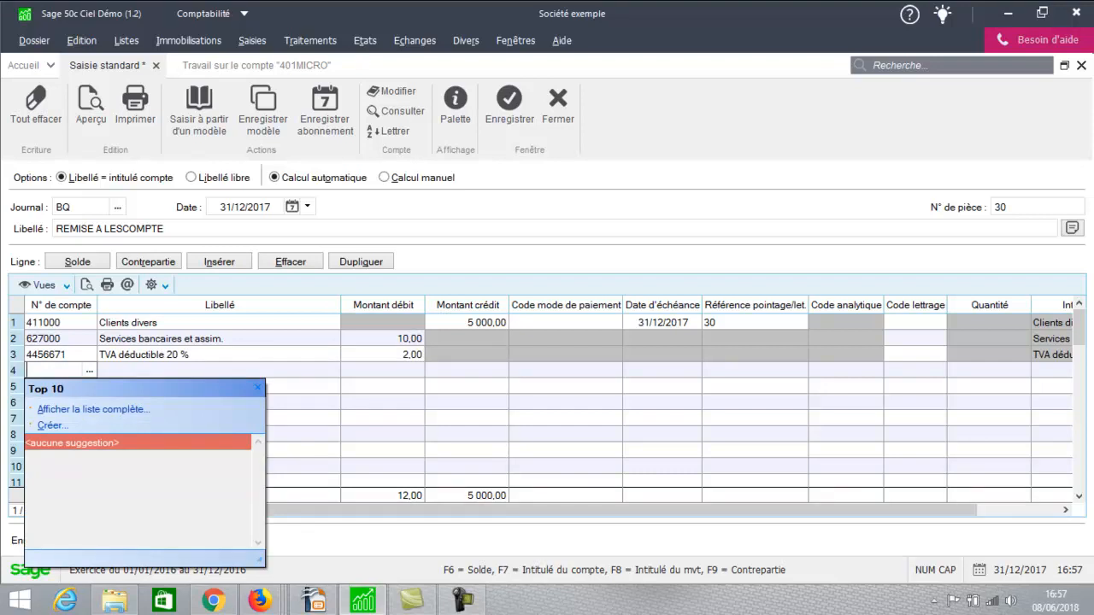
Search the account list for 661 and set the fourth line's account to 661600 Intérêts bancaires & sur opér. banc
type("66")
left_click(93, 409)
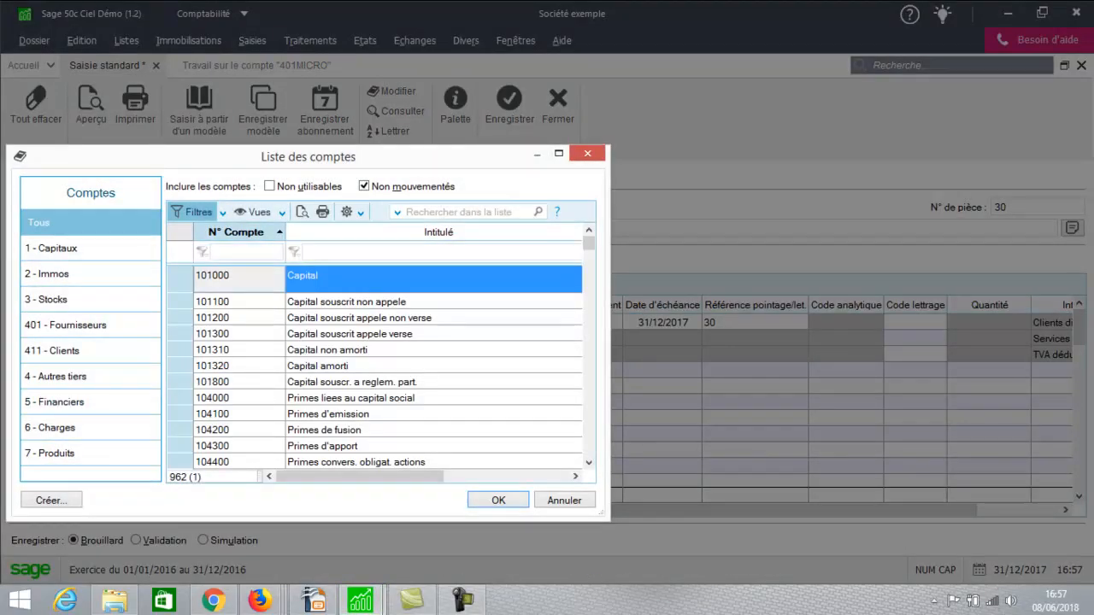
left_click(541, 211)
type("66")
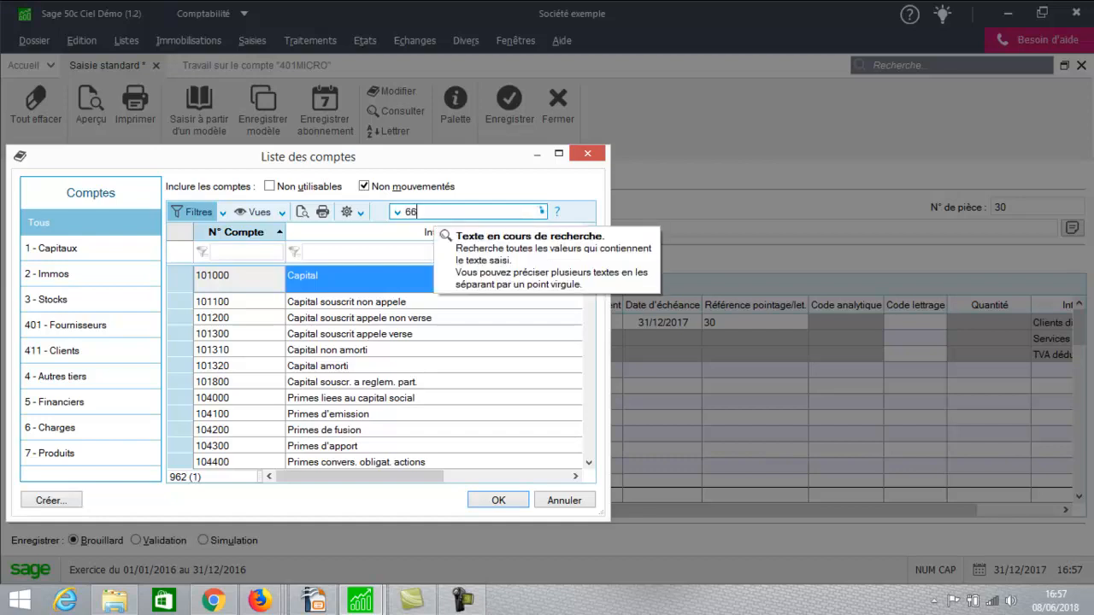
type("1")
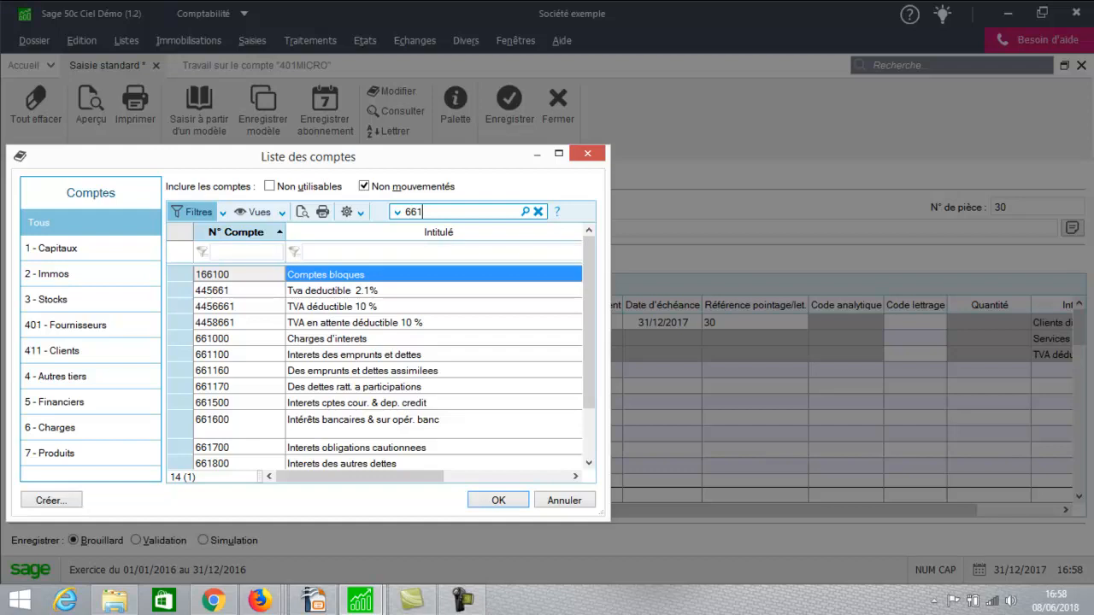
left_click(362, 420)
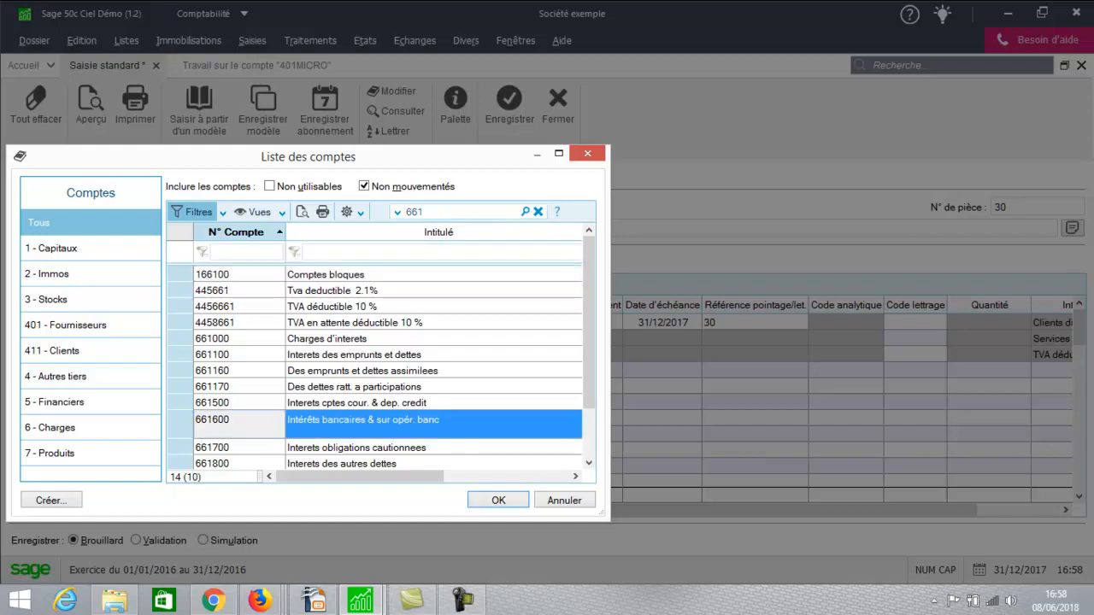
key("Return")
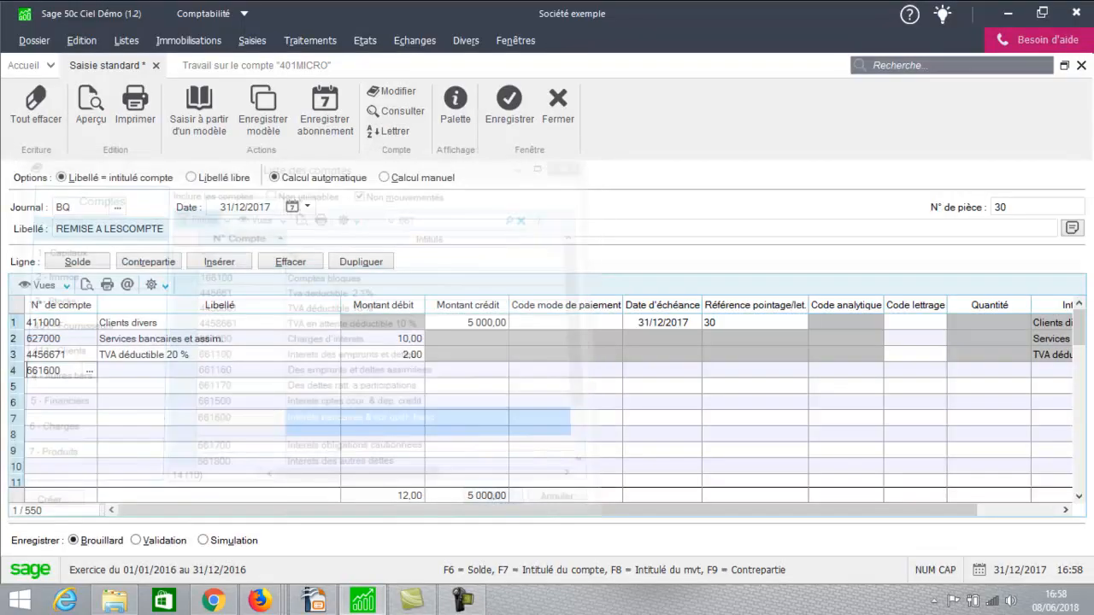
Enter a debit of 150,00 for the bank interest on the fourth line of the discount entry
key("Tab")
key("Tab")
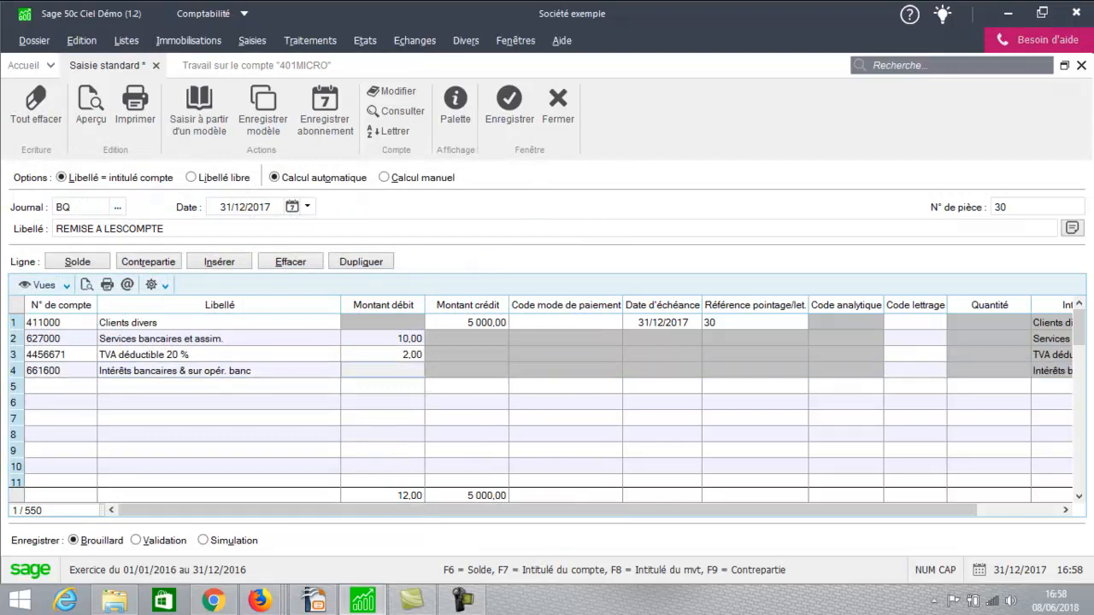
type("150")
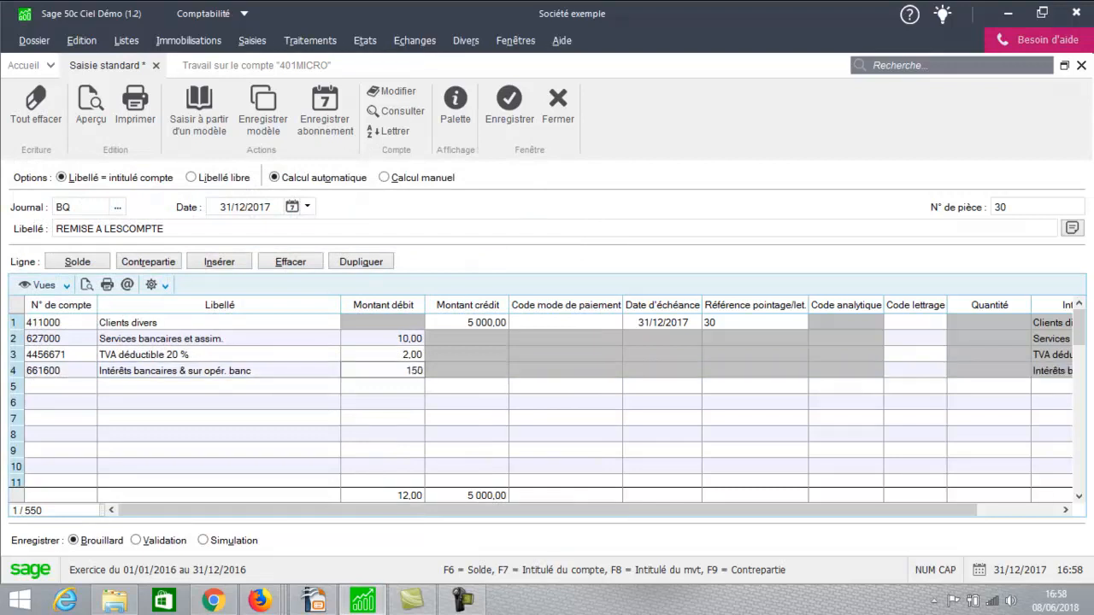
key("Return")
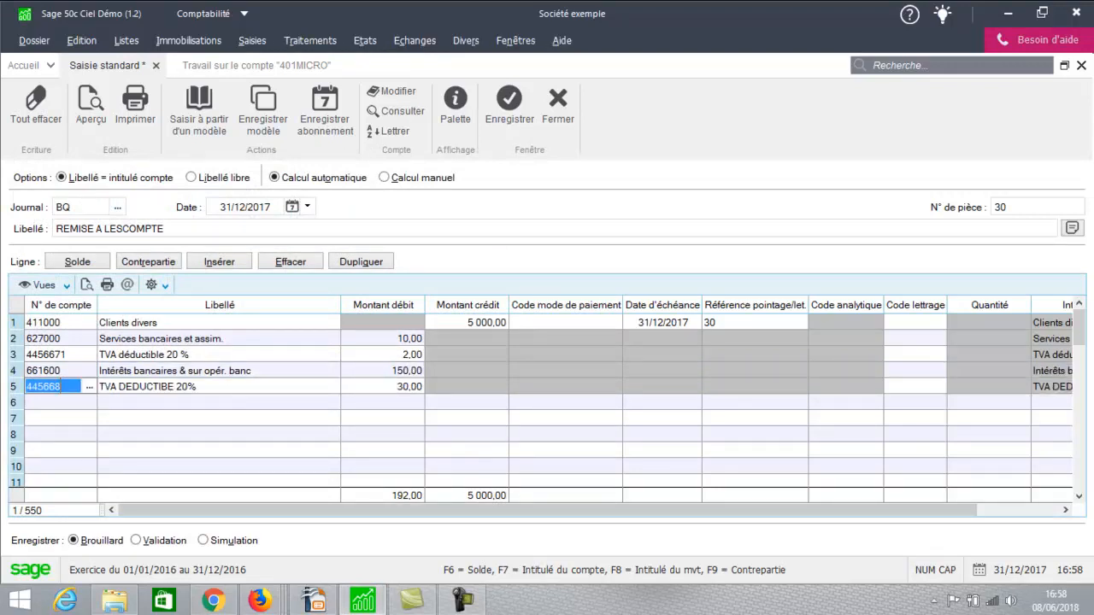
Replace the fifth line's VAT account with 512000 Banque and balance the discount entry on that line
type("512000")
key("Tab")
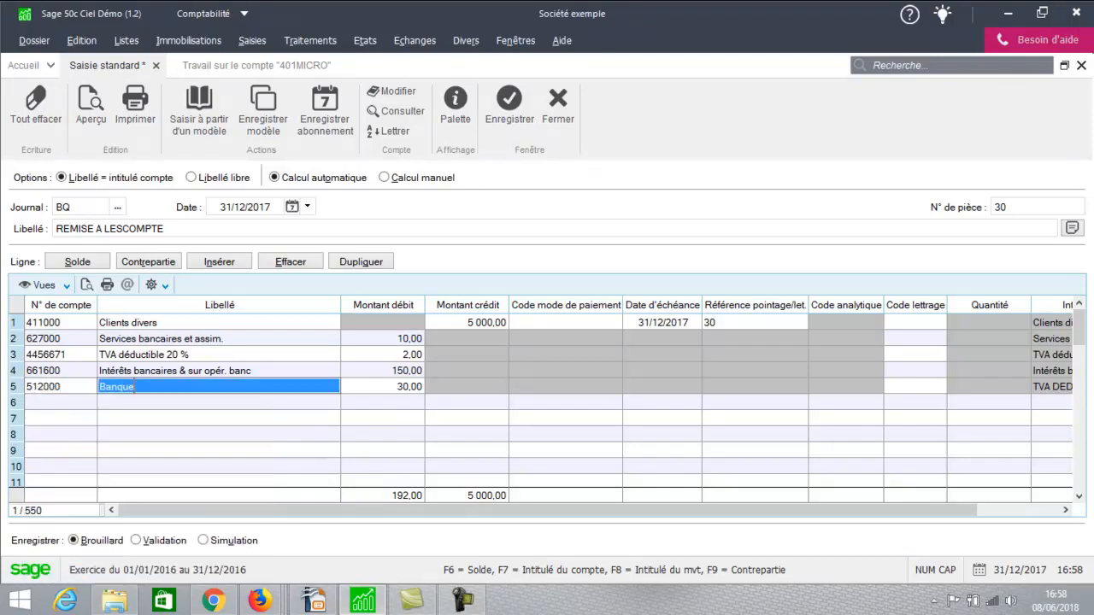
left_click(76, 261)
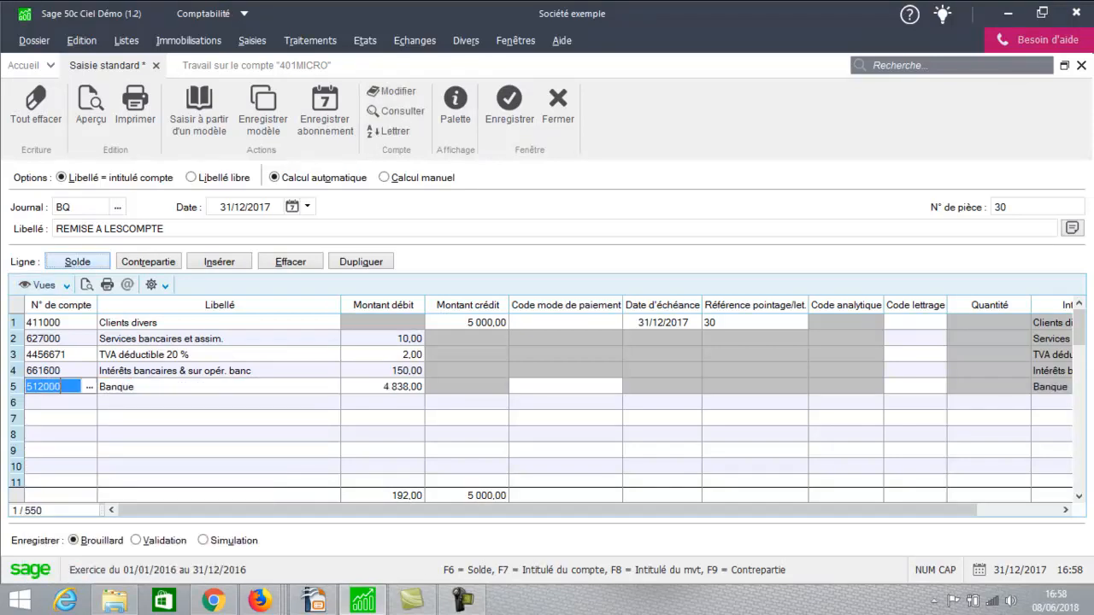